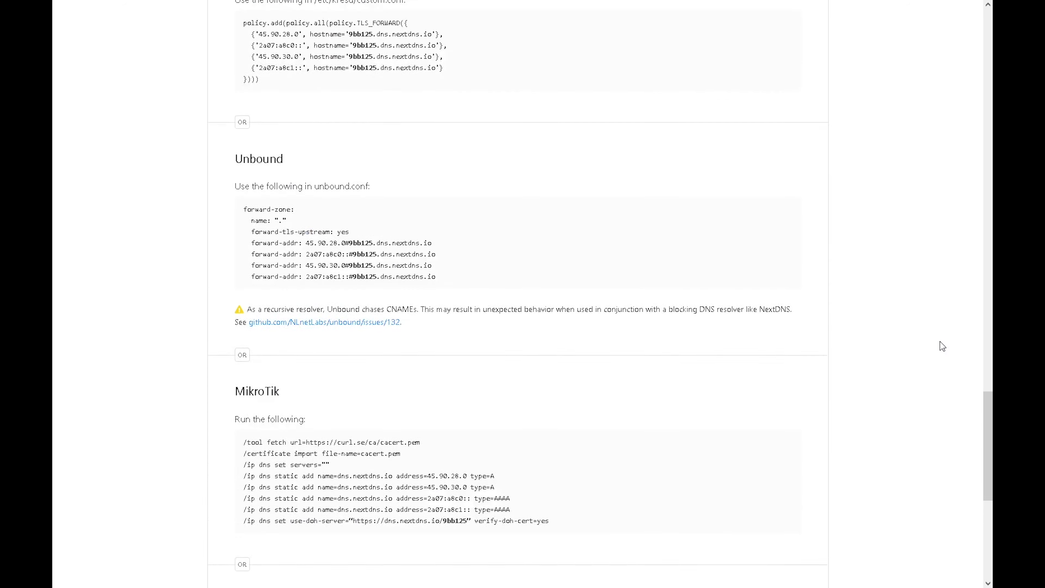
# Open the Security settings and review Threat Intelligence Feeds, AI-Driven Threat Detection, Google Safe Browsing and Cryptojacking Protection.
pyautogui.scroll(15, 942, 345)
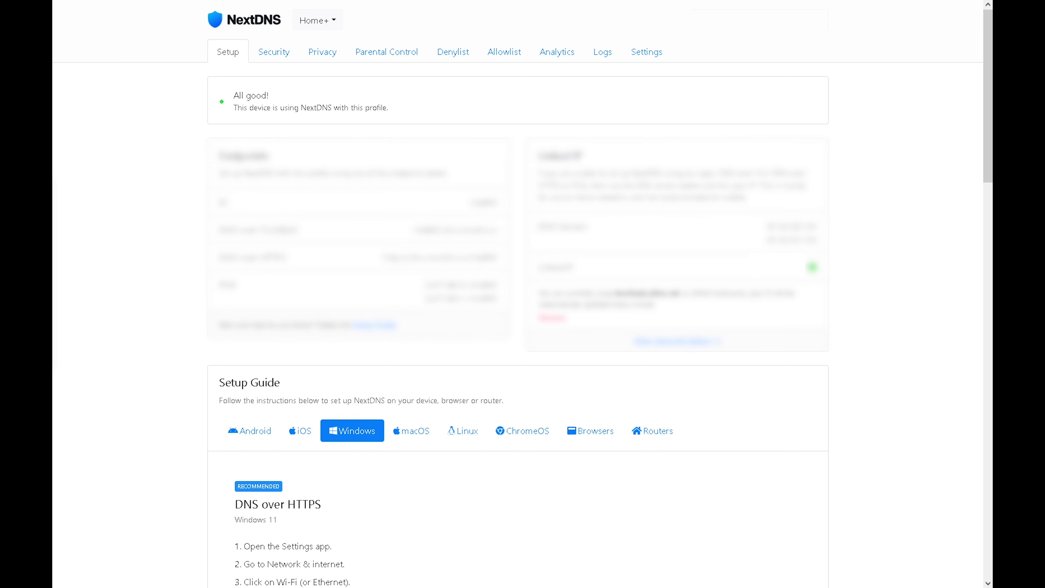
pyautogui.click(271, 55)
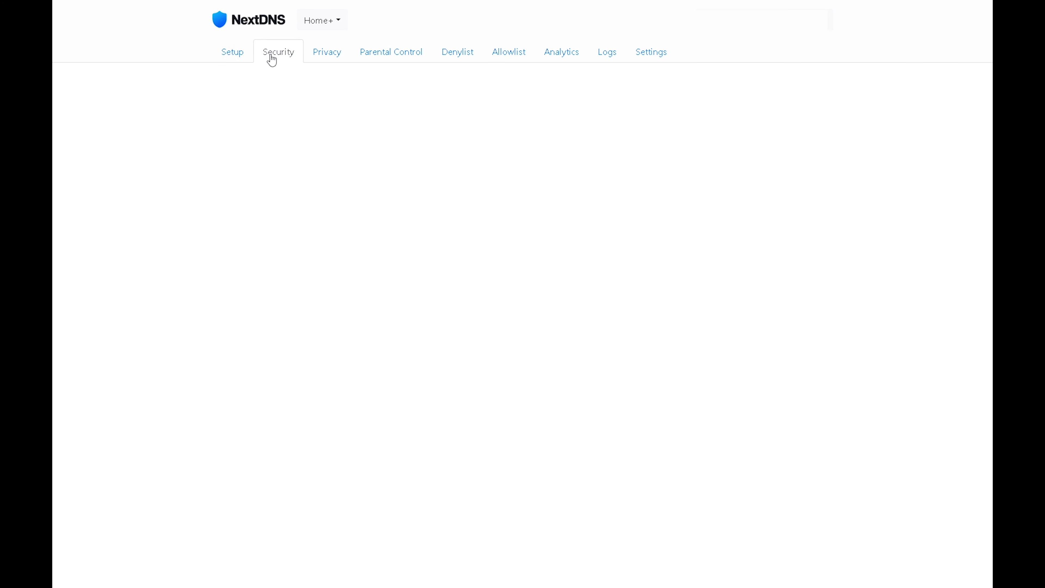
pyautogui.moveTo(219, 95); pyautogui.dragTo(348, 105)
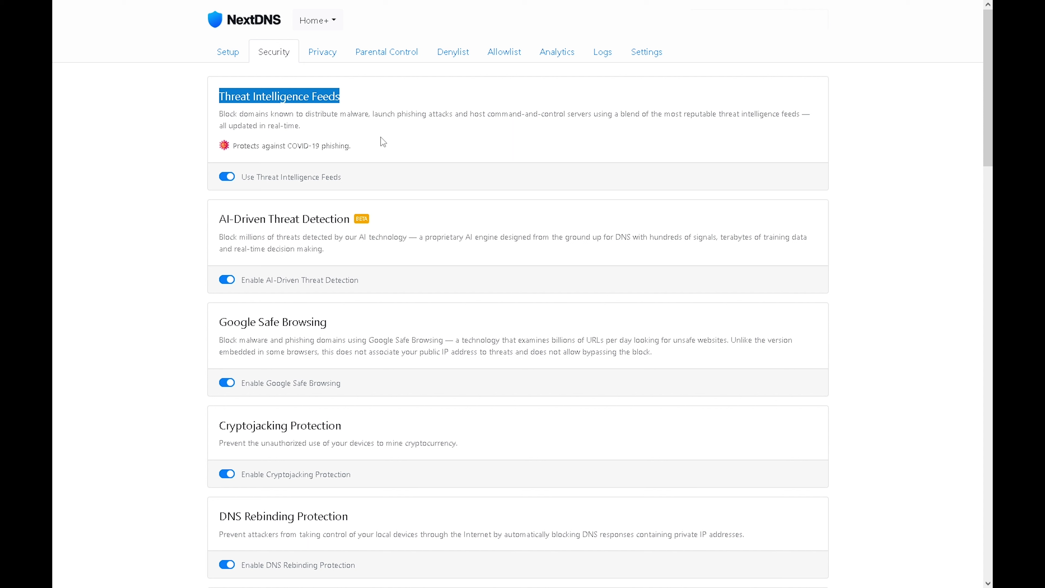
pyautogui.moveTo(219, 218); pyautogui.dragTo(353, 223)
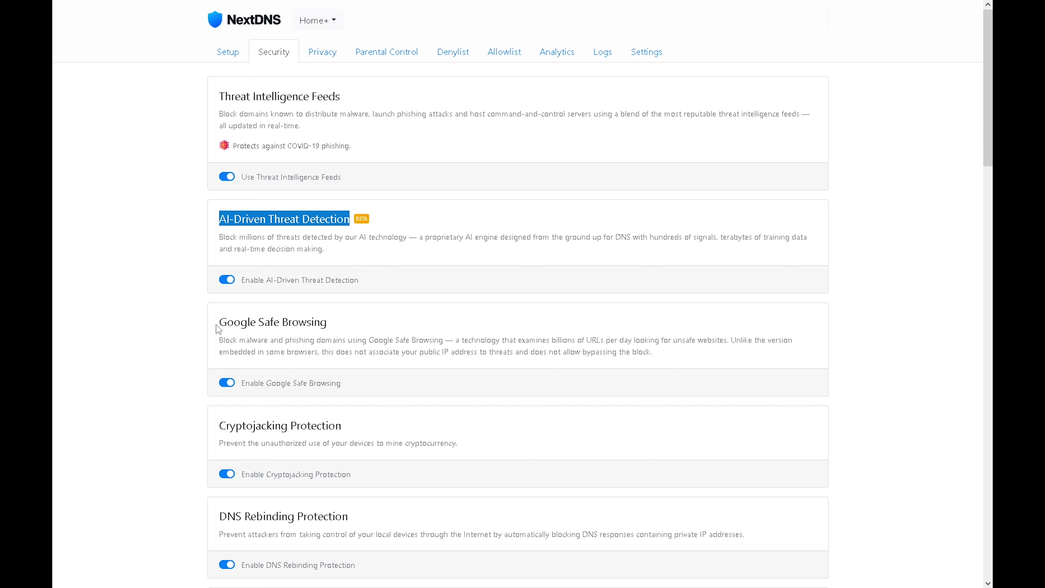
pyautogui.moveTo(219, 323); pyautogui.dragTo(327, 323)
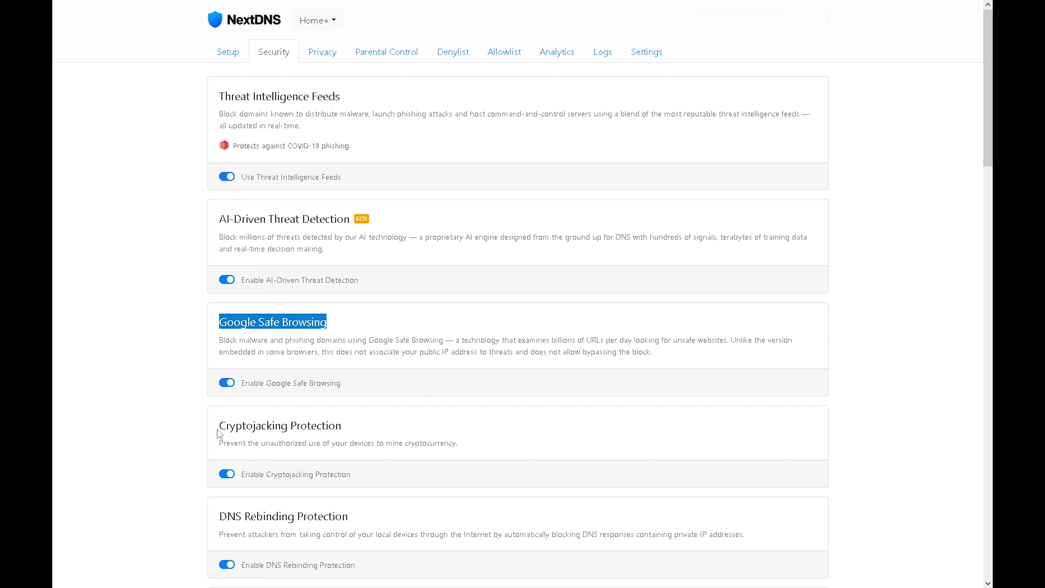
pyautogui.moveTo(217, 428); pyautogui.dragTo(347, 433)
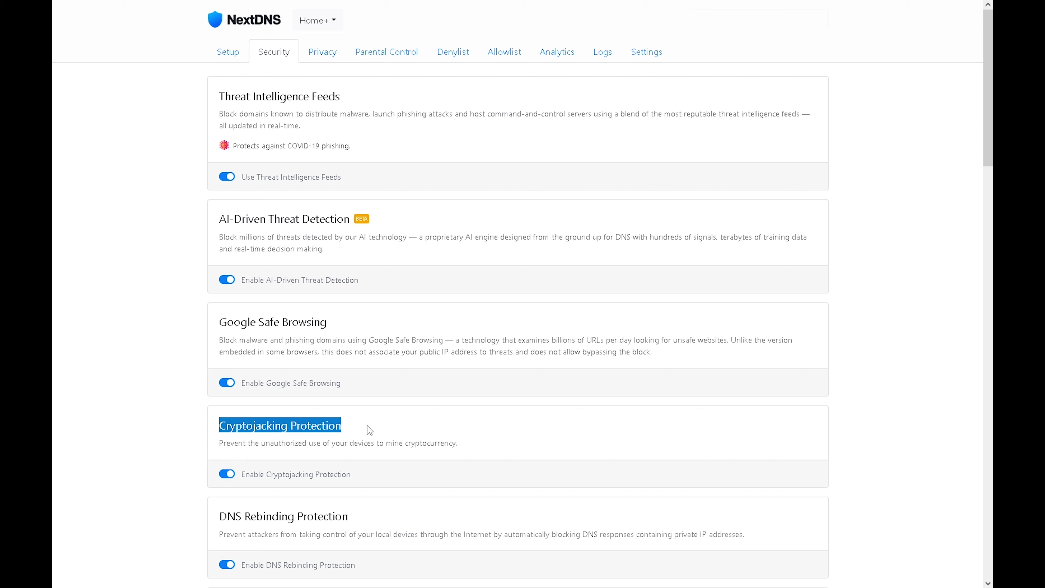
# Review the DNS Rebinding Protection and IDN Homograph Attacks Protection settings.
pyautogui.scroll(-1, 367, 426)
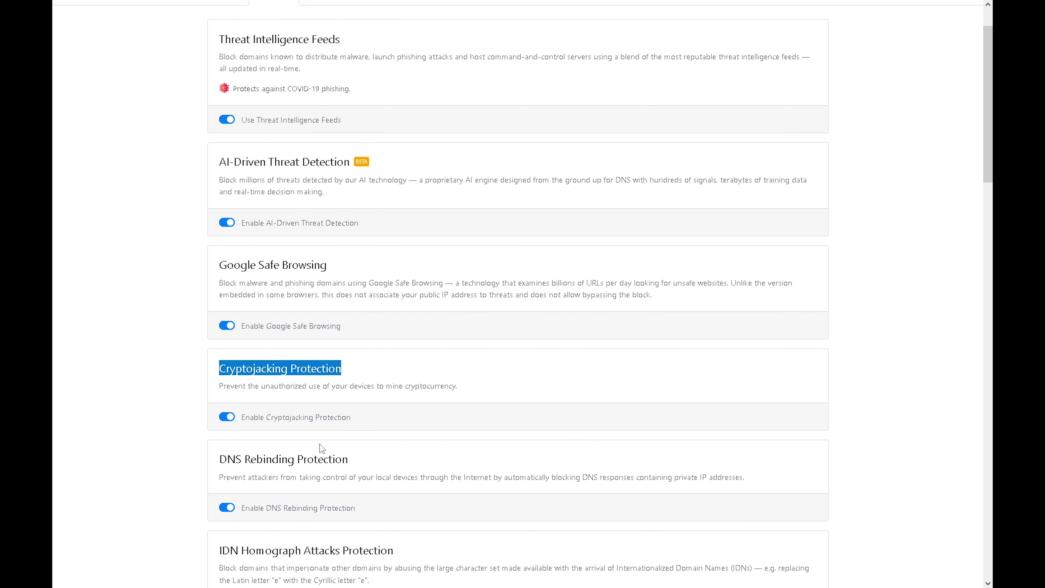
pyautogui.moveTo(219, 460); pyautogui.dragTo(356, 468)
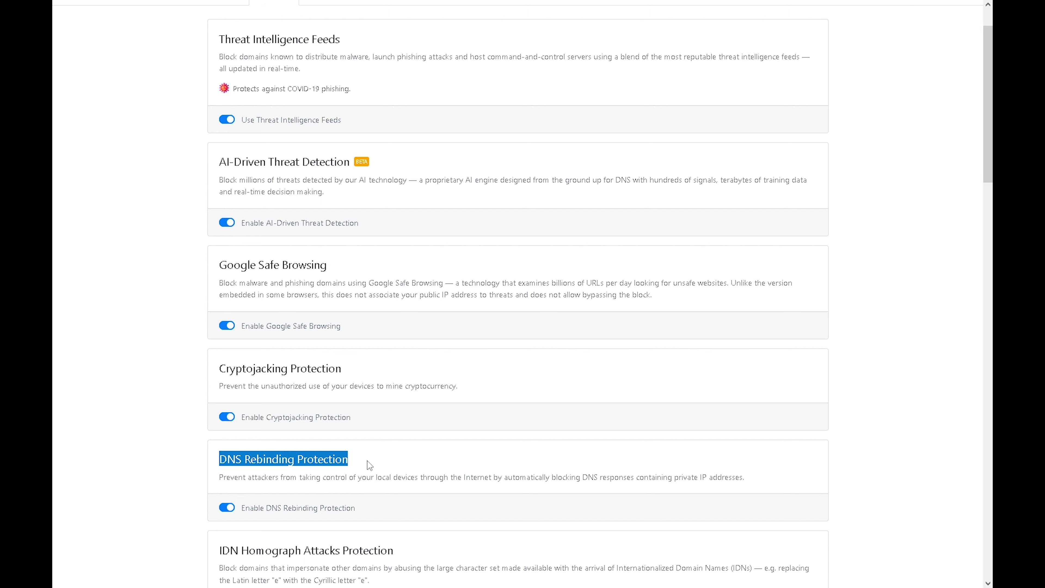
pyautogui.scroll(-3, 367, 460)
pyautogui.click(233, 438)
pyautogui.moveTo(234, 438); pyautogui.dragTo(397, 447)
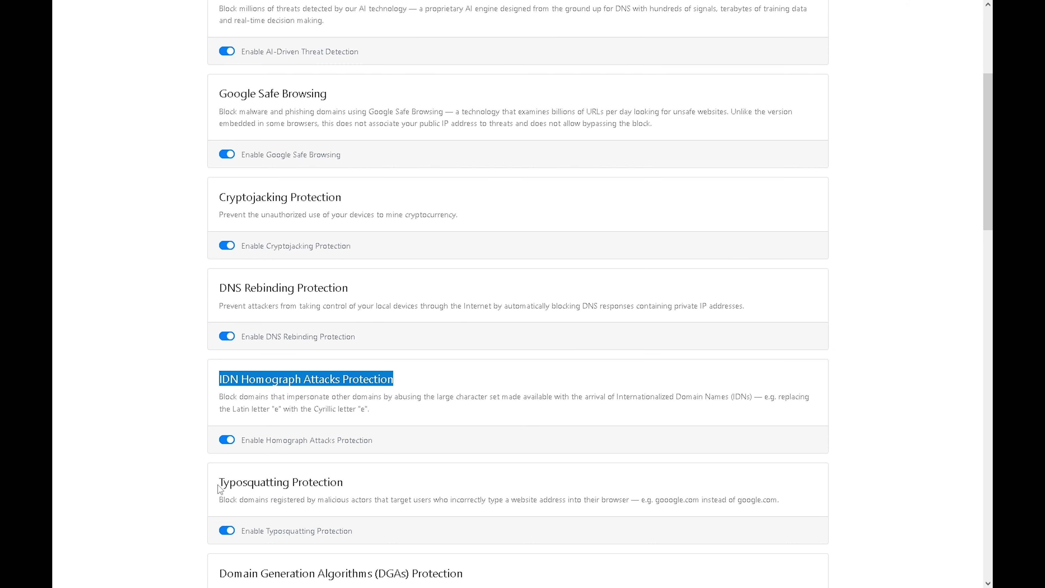
# Review the Typosquatting Protection and Domain Generation Algorithms (DGAs) Protection settings.
pyautogui.moveTo(220, 482); pyautogui.dragTo(325, 483)
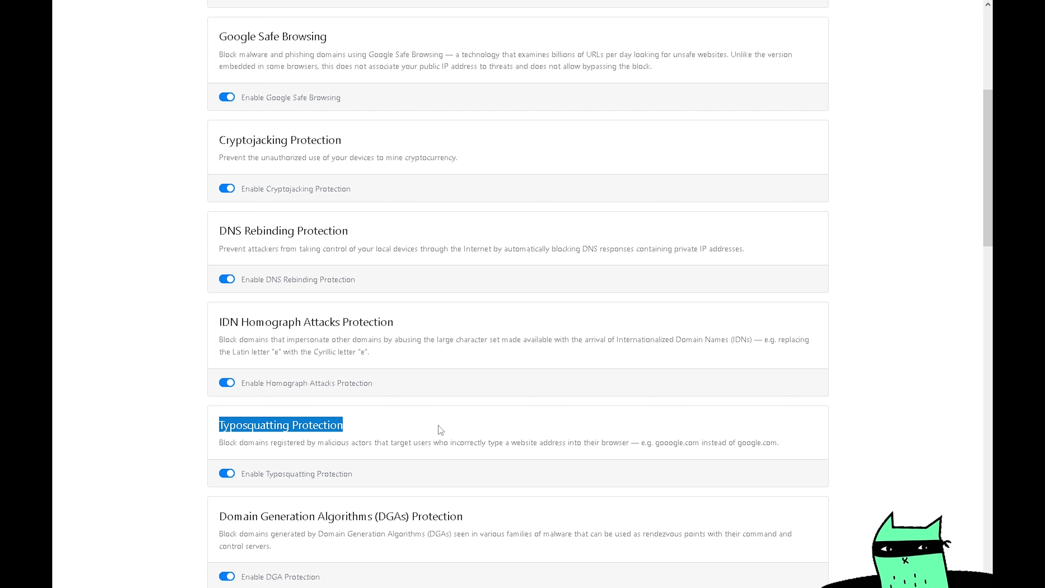
pyautogui.scroll(-1, 439, 425)
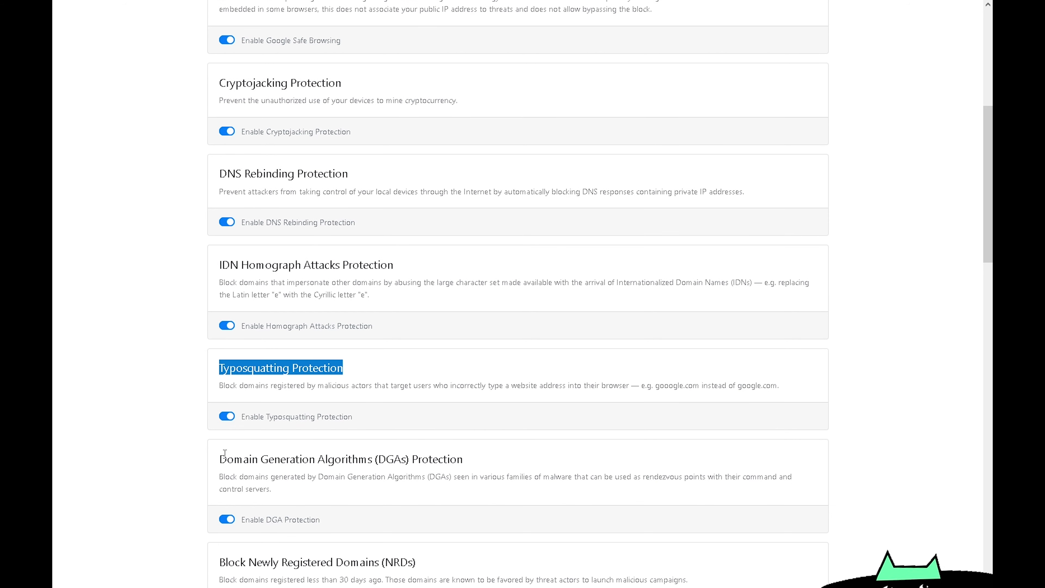
pyautogui.moveTo(219, 458); pyautogui.dragTo(459, 459)
pyautogui.scroll(-1, 474, 461)
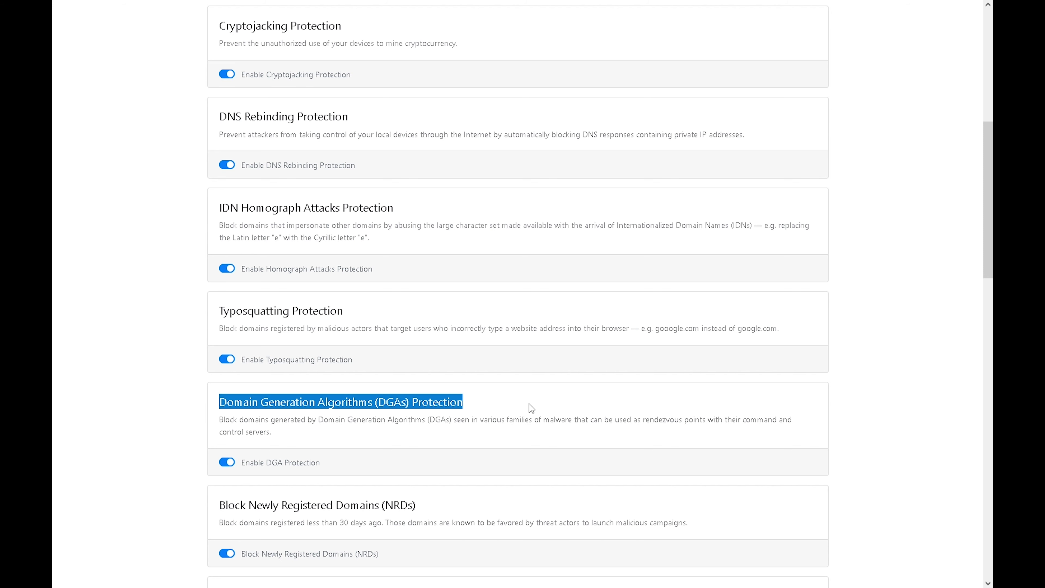
pyautogui.scroll(-3, 531, 408)
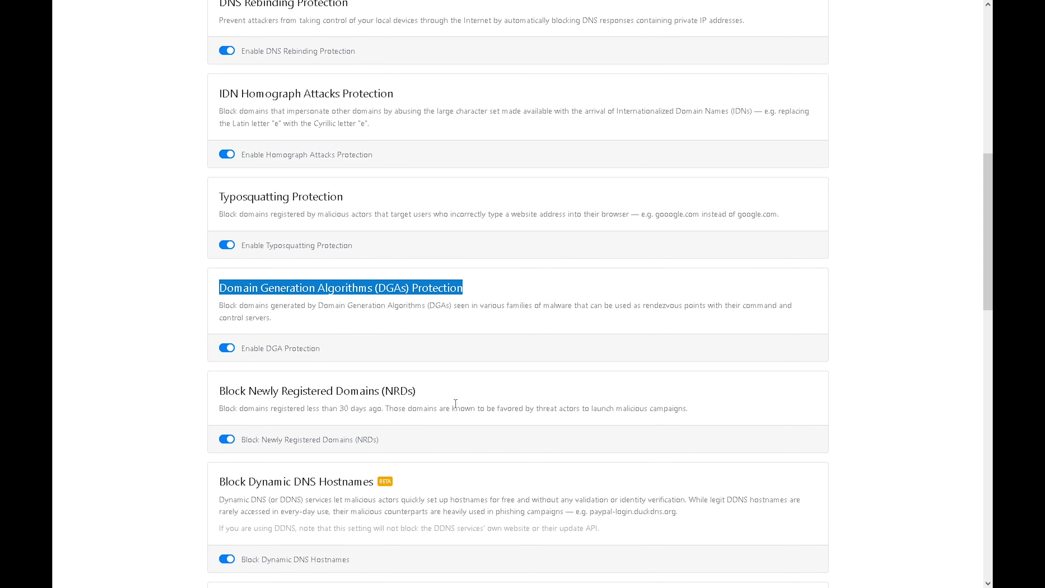
# Review the settings for blocking newly registered domains, dynamic DNS hostnames and parked domains.
pyautogui.moveTo(219, 391); pyautogui.dragTo(433, 397)
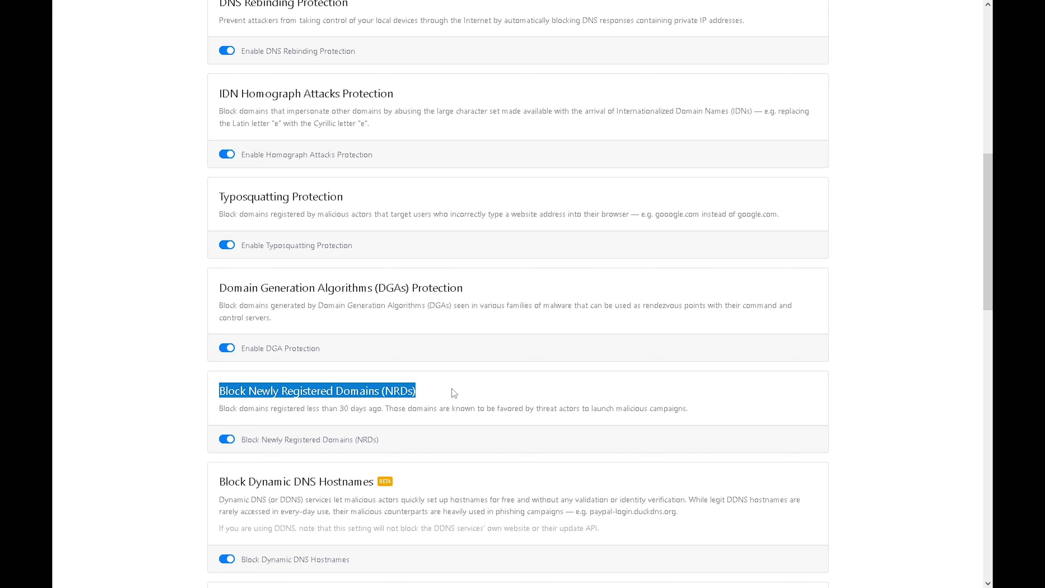
pyautogui.scroll(-3, 452, 389)
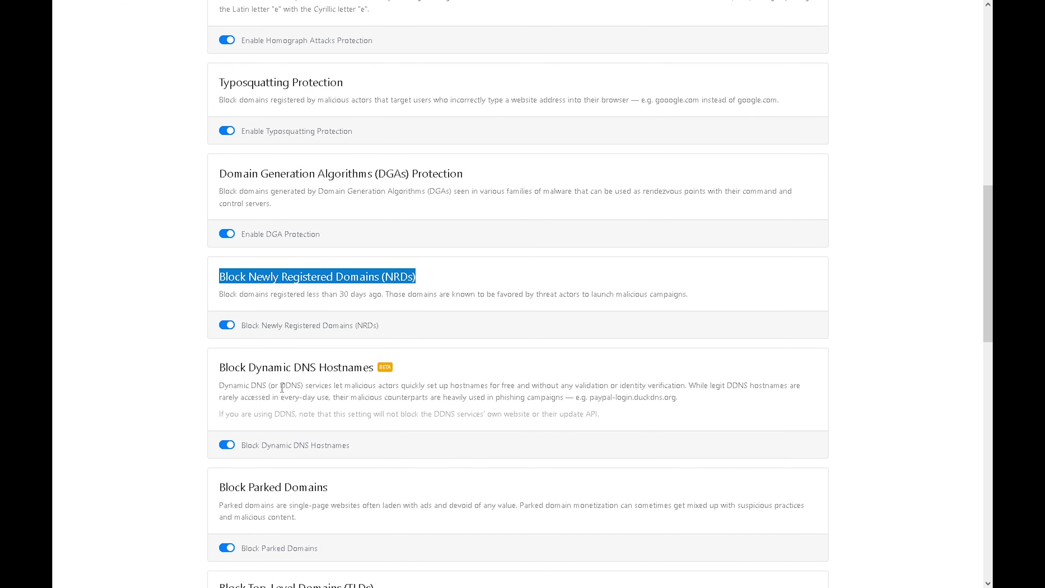
pyautogui.moveTo(218, 367); pyautogui.dragTo(393, 375)
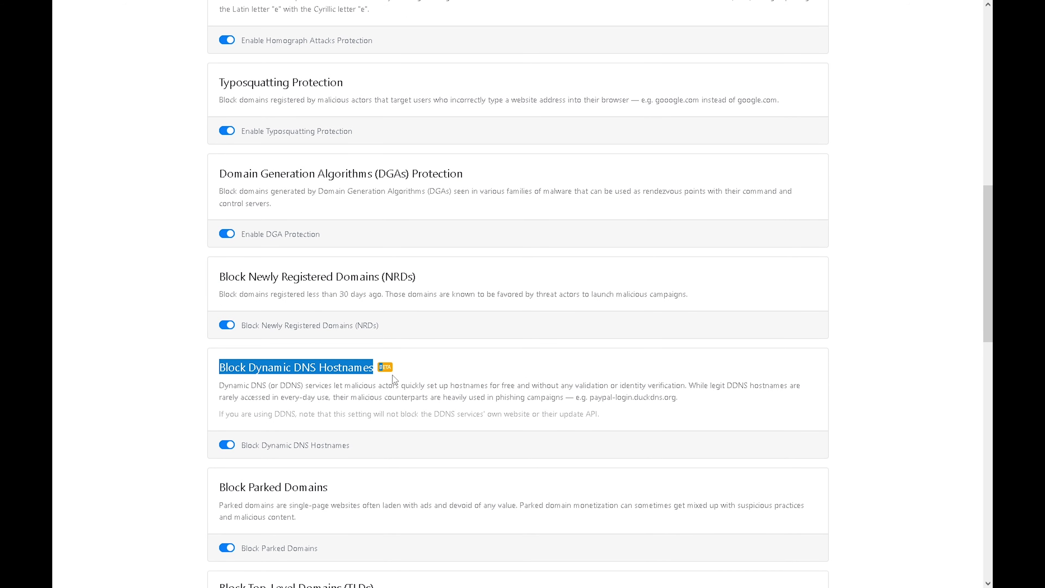
pyautogui.click(426, 368)
pyautogui.moveTo(377, 371); pyautogui.dragTo(219, 369)
pyautogui.scroll(-5, 401, 364)
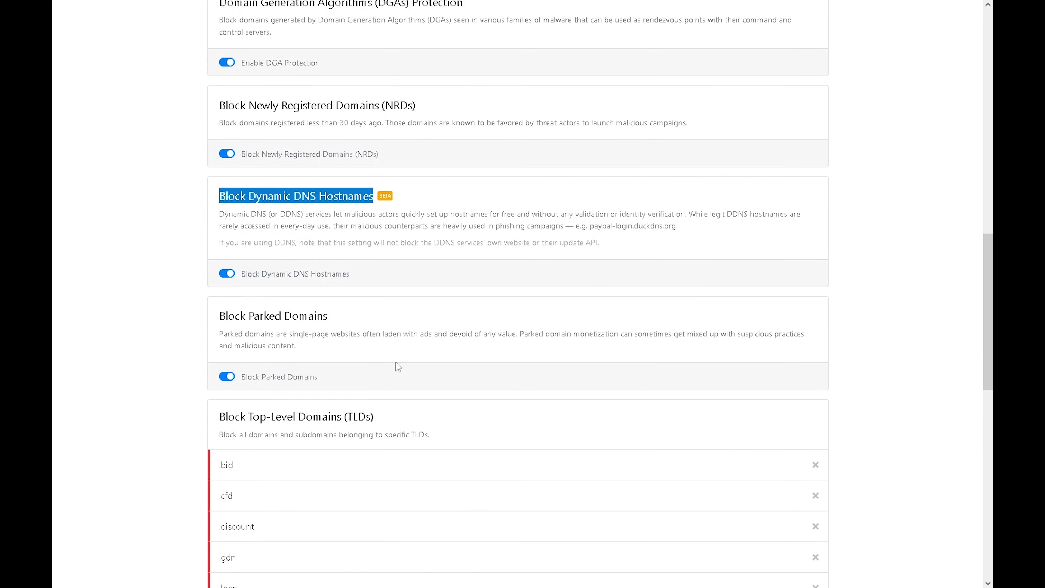
pyautogui.moveTo(328, 259); pyautogui.dragTo(219, 255)
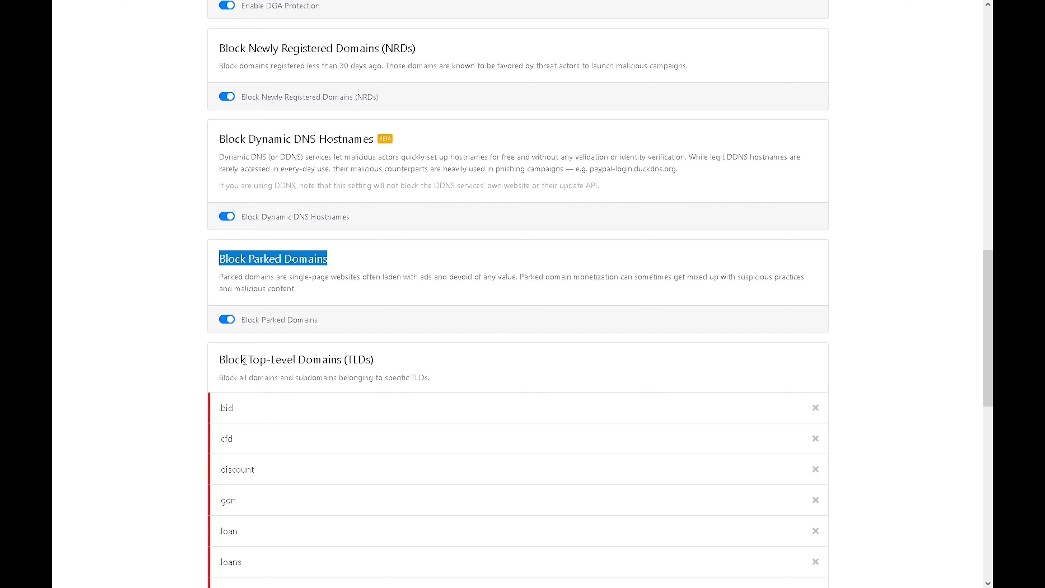
# Examine the list of blocked entries under Block Top-Level Domains (TLDs).
pyautogui.moveTo(219, 360); pyautogui.dragTo(371, 358)
pyautogui.scroll(-1, 411, 347)
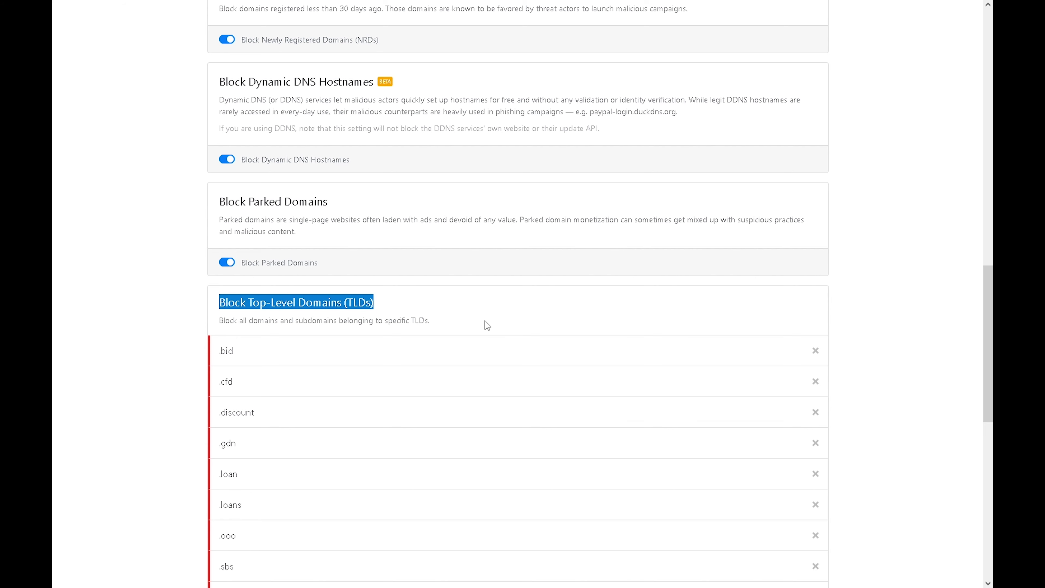
pyautogui.scroll(-4, 485, 322)
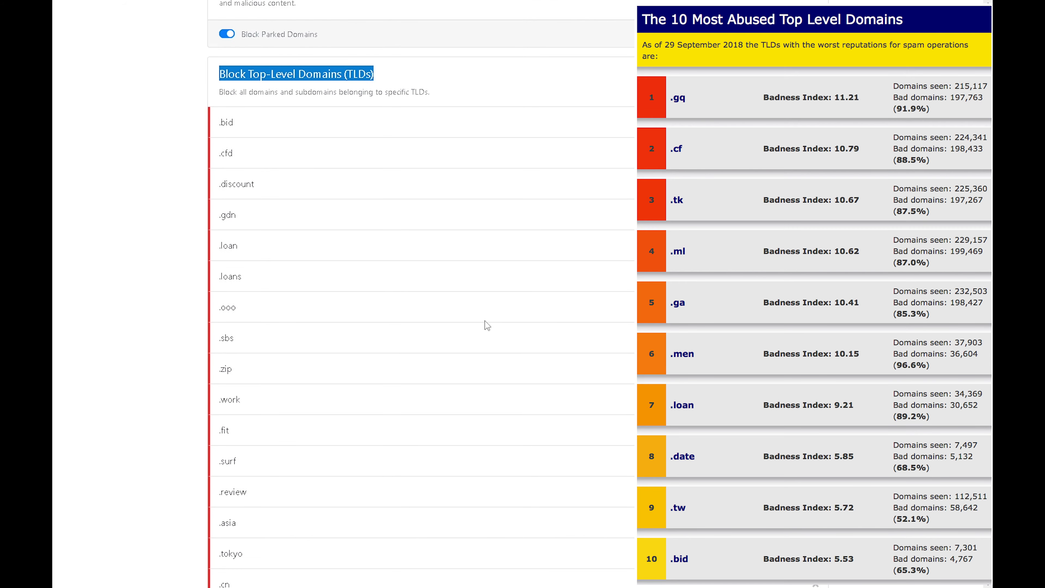
pyautogui.scroll(-1, 485, 321)
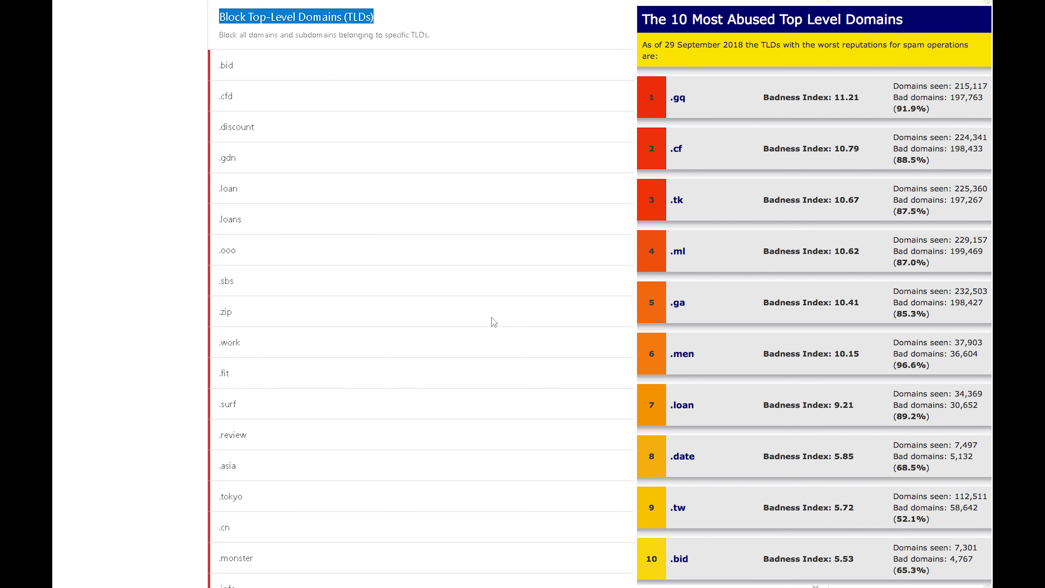
pyautogui.scroll(-1, 421, 294)
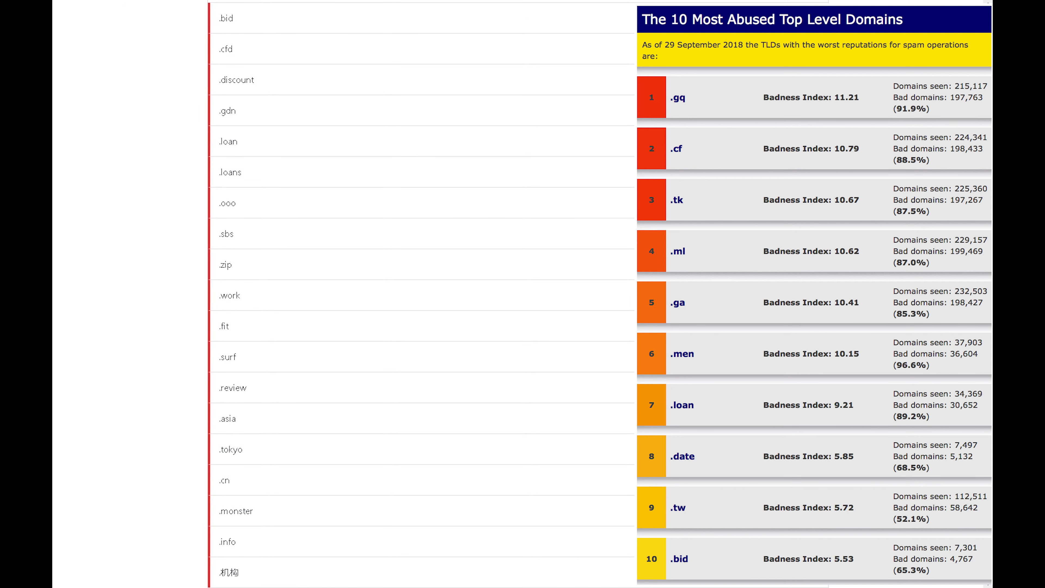
pyautogui.scroll(-1, 422, 293)
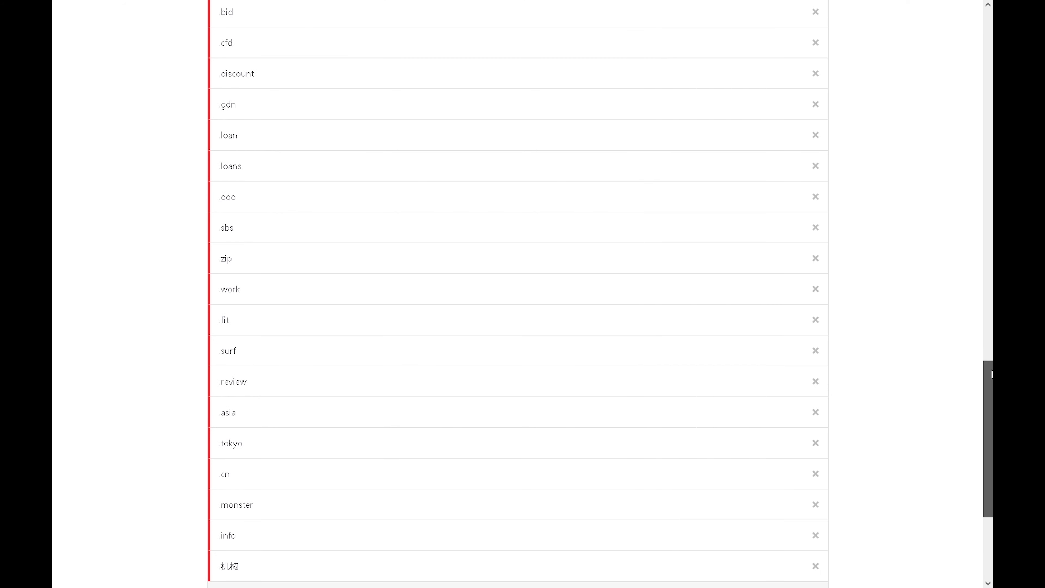
pyautogui.moveTo(992, 374); pyautogui.dragTo(992, 374)
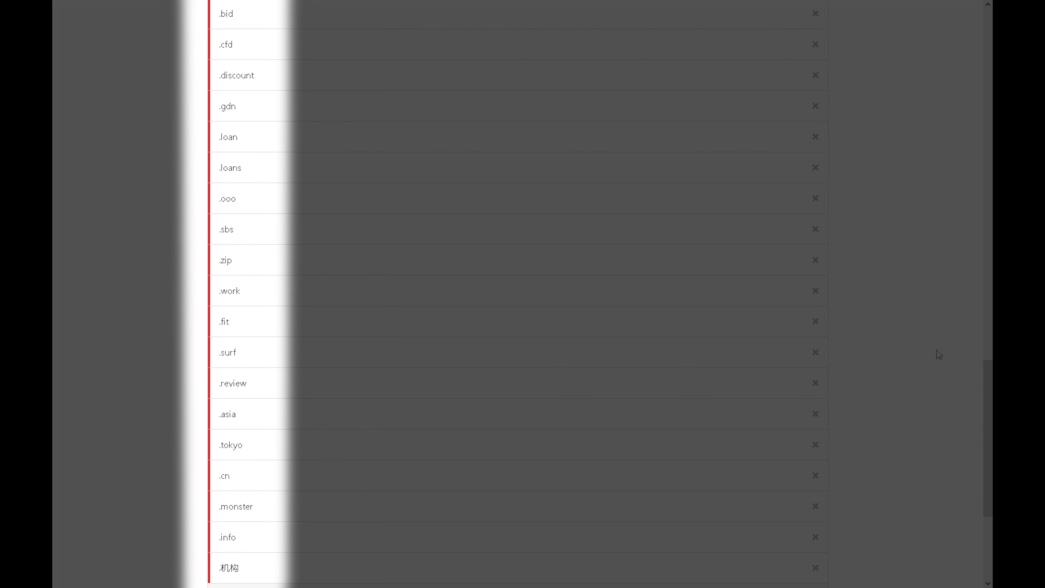
pyautogui.scroll(-4, 893, 446)
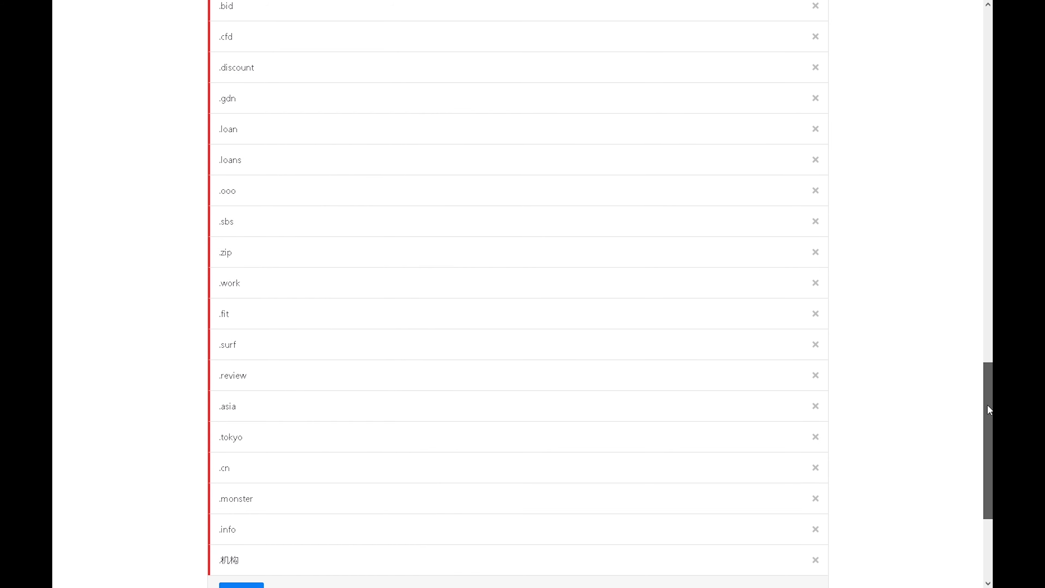
# Look through the TLDs available for blocking, including the Spamhaus most abused ones, without adding any.
pyautogui.click(247, 446)
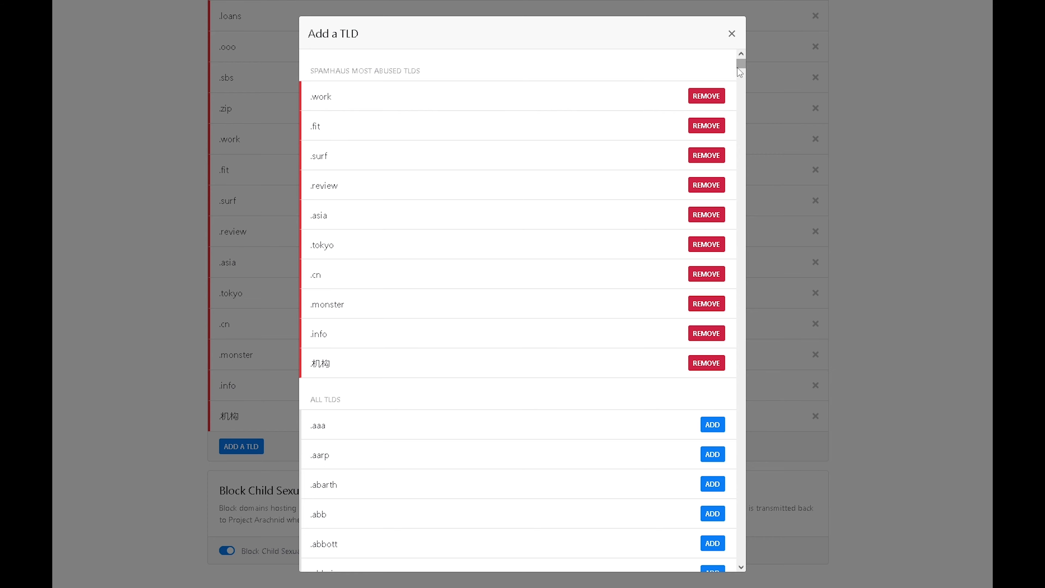
pyautogui.moveTo(740, 69)
pyautogui.mouseDown()
pyautogui.moveTo(741, 94)
pyautogui.moveTo(742, 63)
pyautogui.mouseUp()
pyautogui.click(732, 34)
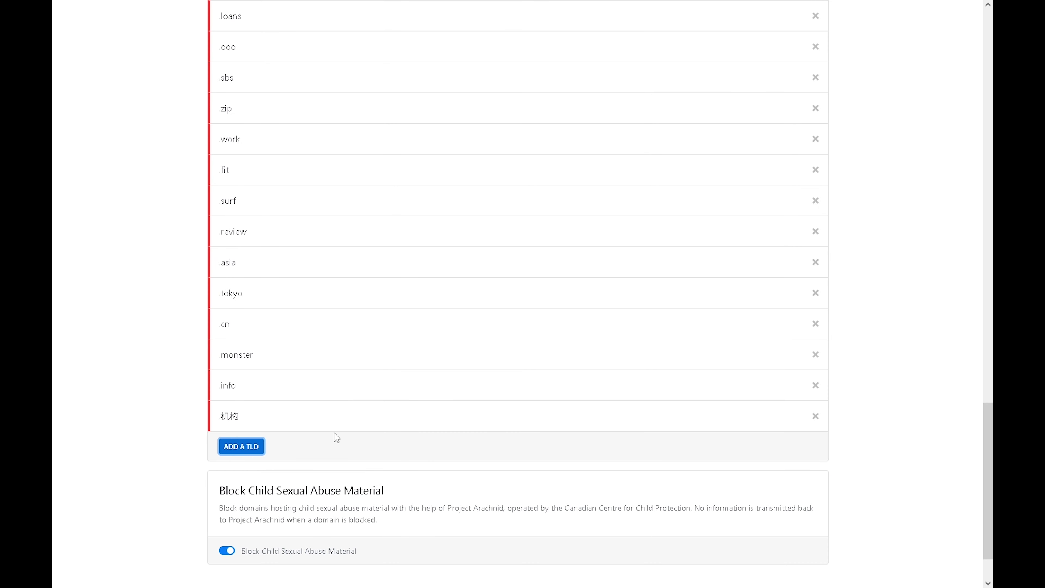
# Review the Block Child Sexual Abuse Material setting at the end of the Security page.
pyautogui.moveTo(219, 491); pyautogui.dragTo(401, 492)
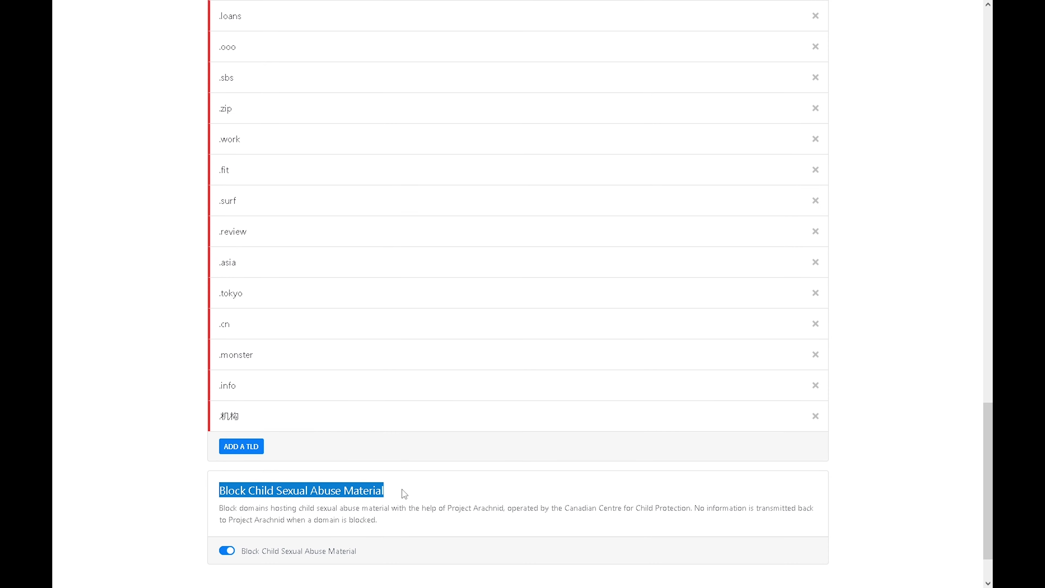
pyautogui.scroll(-2, 414, 479)
pyautogui.scroll(-1, 417, 476)
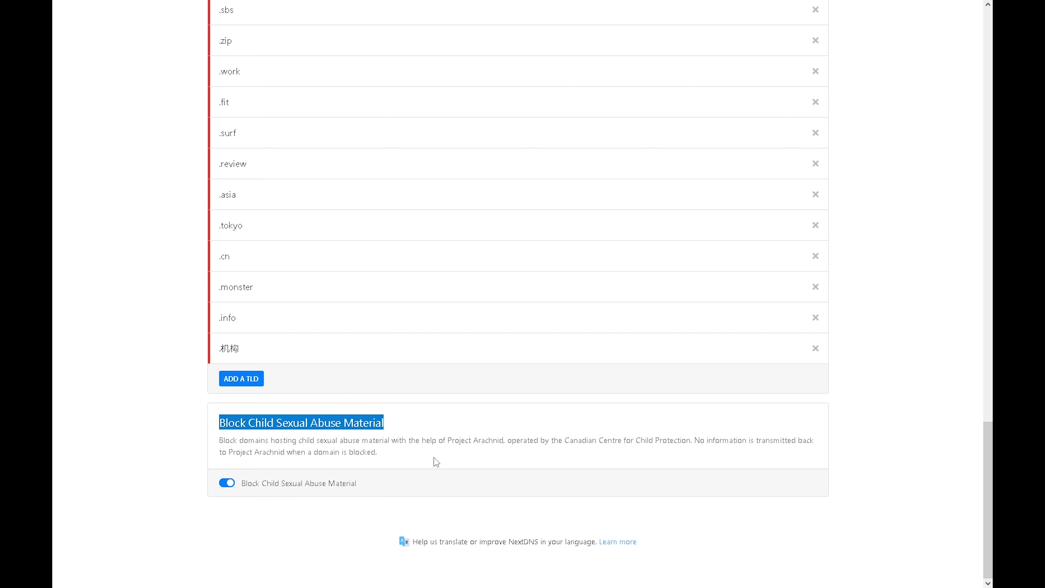
pyautogui.click(432, 462)
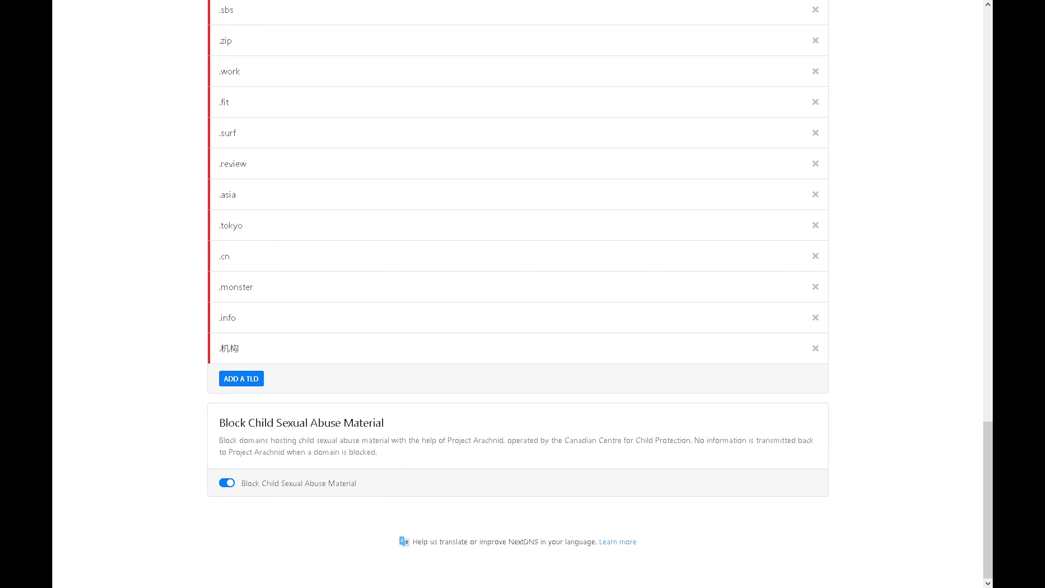
# Go to the Privacy settings, look at the Blocklists section and open the selection of blocklists that can be added.
pyautogui.moveTo(989, 478); pyautogui.dragTo(972, 57)
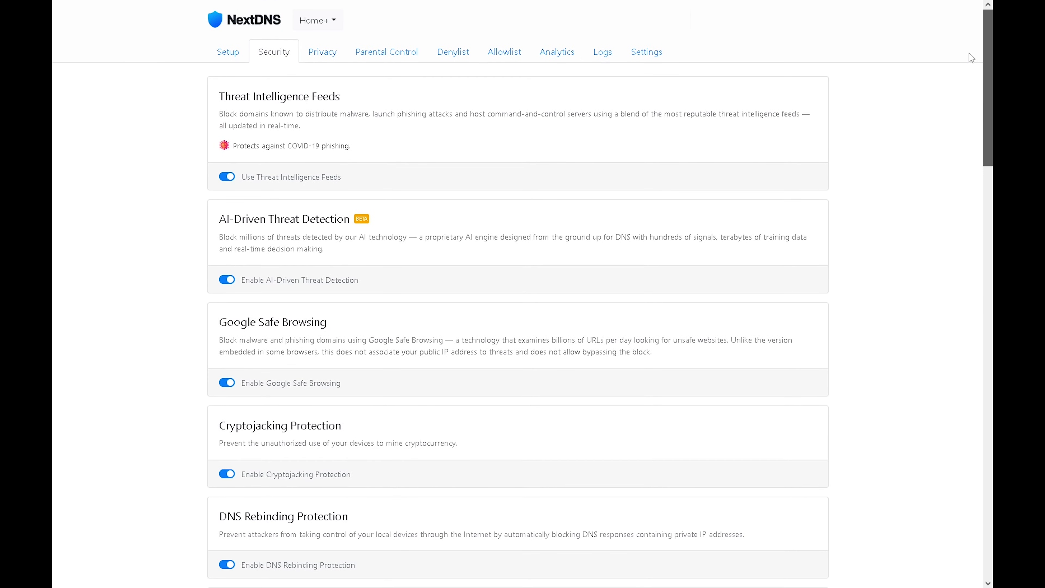
pyautogui.click(334, 60)
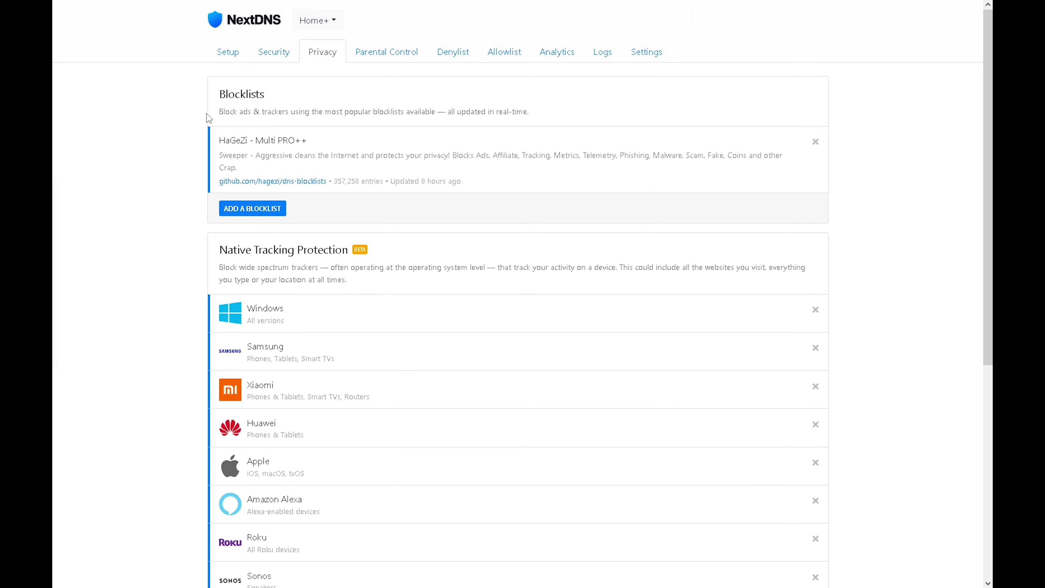
pyautogui.moveTo(218, 94); pyautogui.dragTo(268, 93)
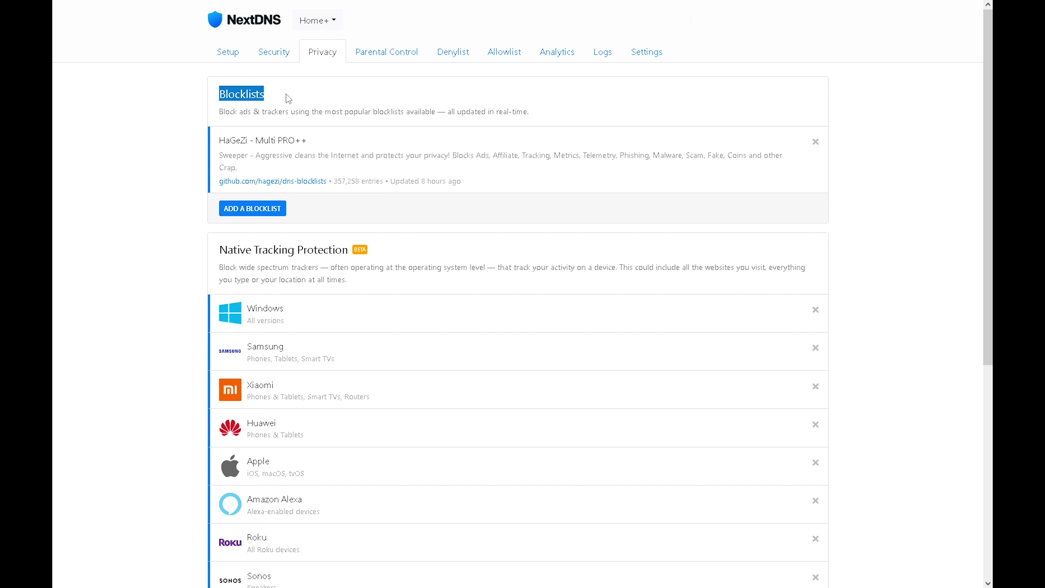
pyautogui.click(262, 209)
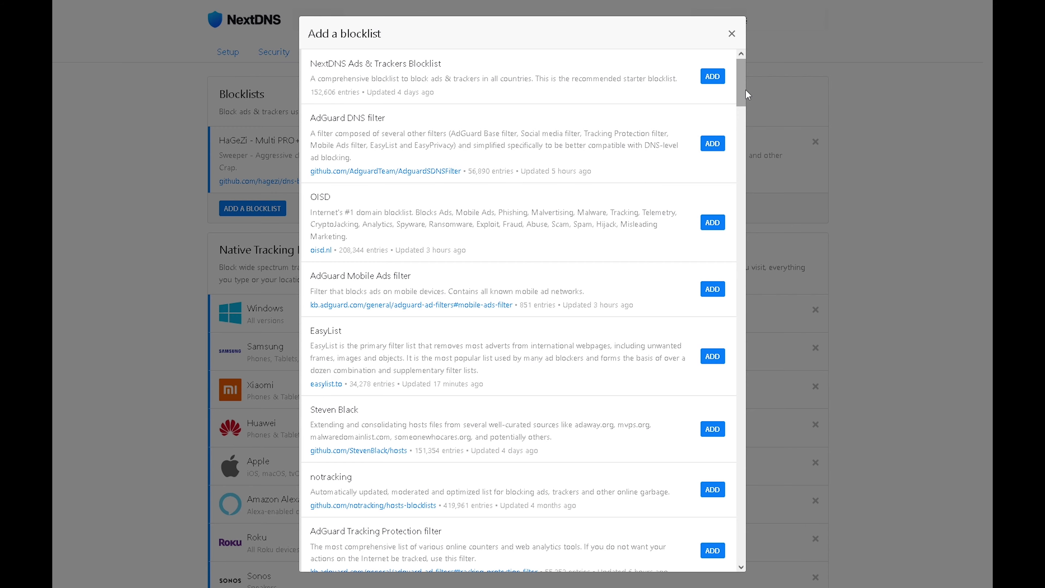
# Find HaGeZi - Multi PRO++ among the available blocklists and read its description and update time.
pyautogui.moveTo(746, 91); pyautogui.dragTo(729, 253)
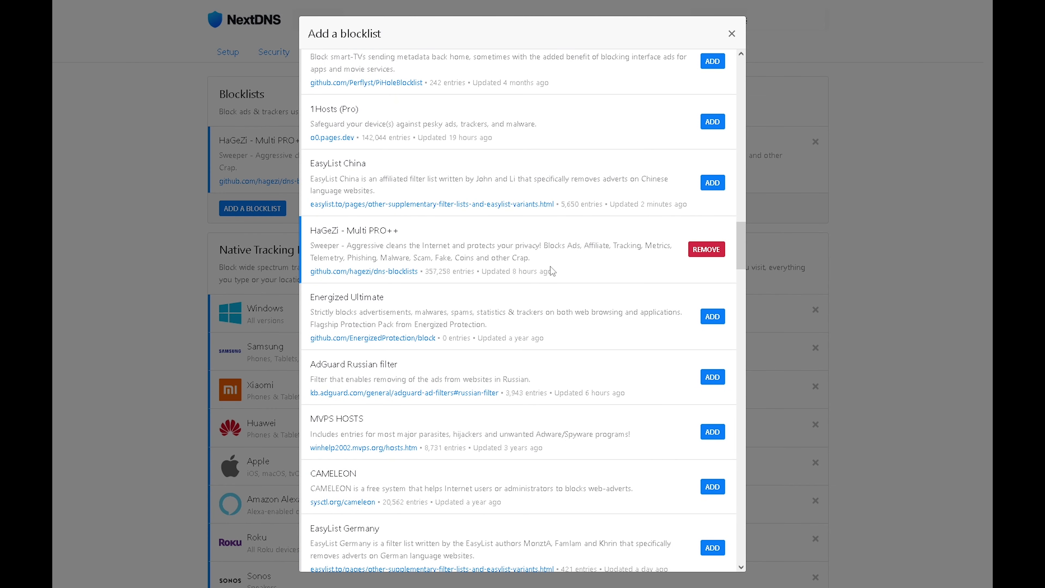
pyautogui.moveTo(311, 232); pyautogui.dragTo(401, 236)
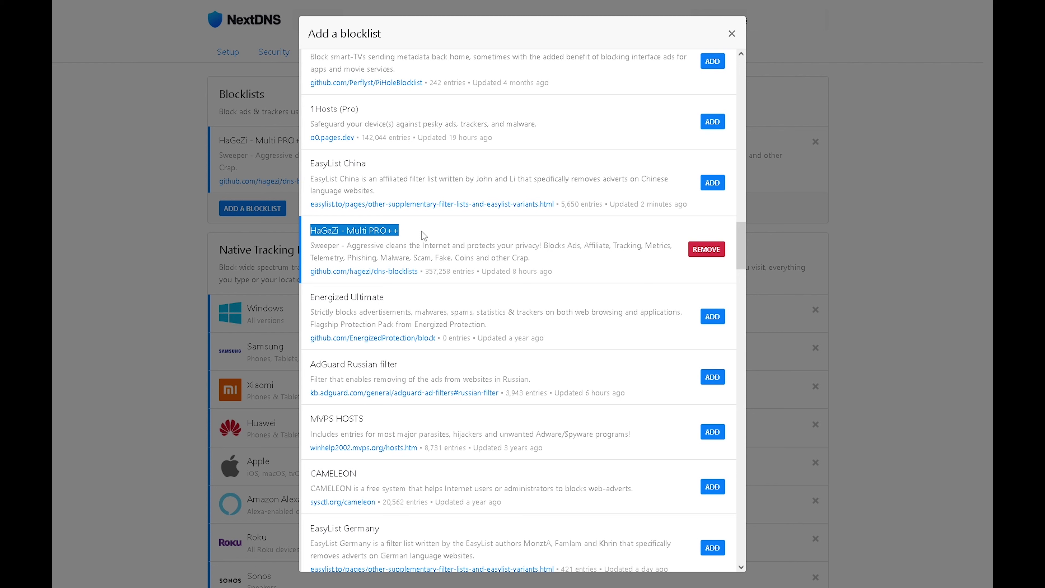
pyautogui.moveTo(311, 247); pyautogui.dragTo(549, 262)
pyautogui.click(565, 259)
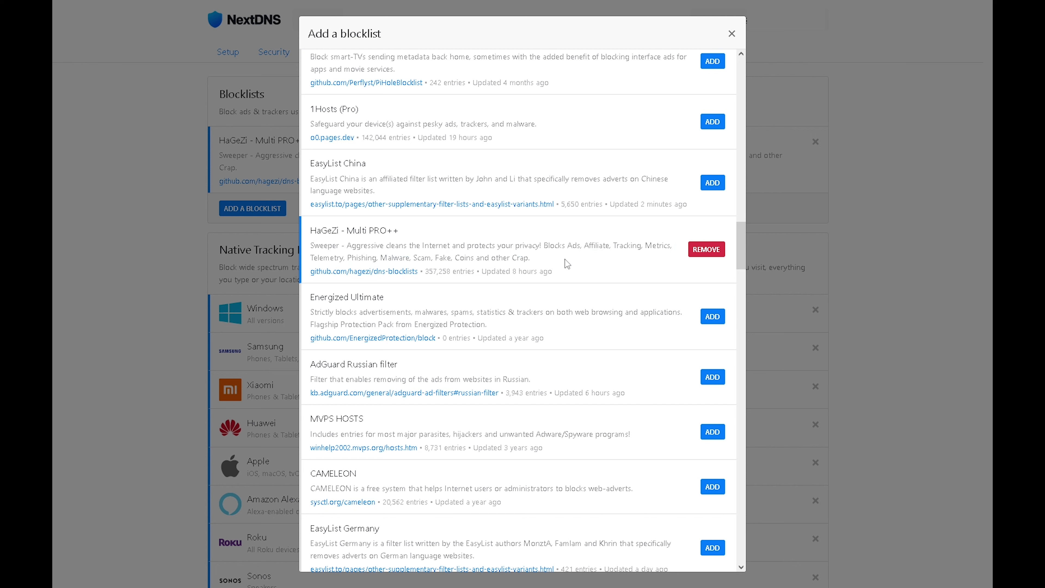
pyautogui.moveTo(482, 271); pyautogui.dragTo(550, 273)
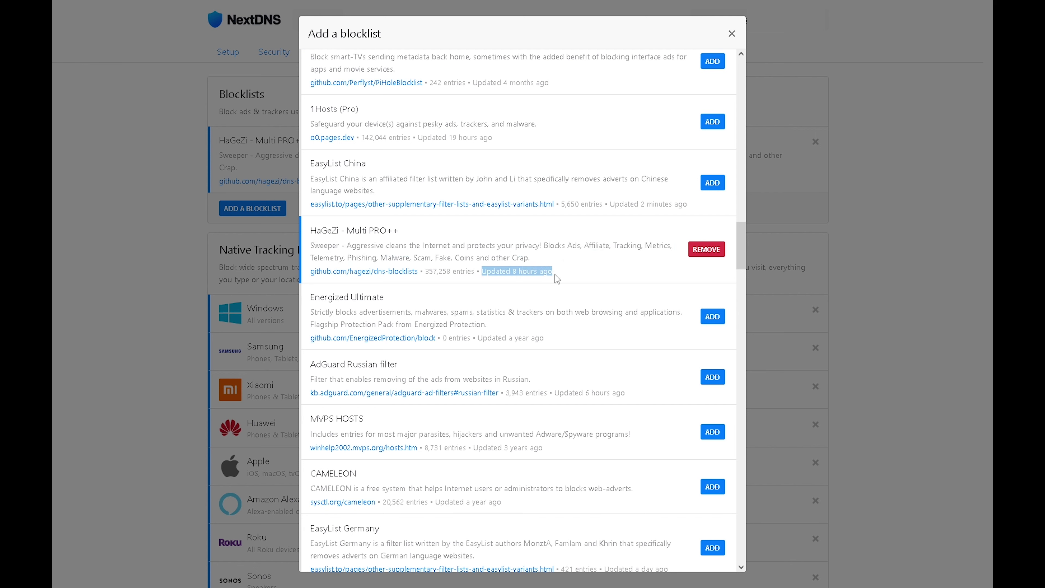
pyautogui.click(576, 273)
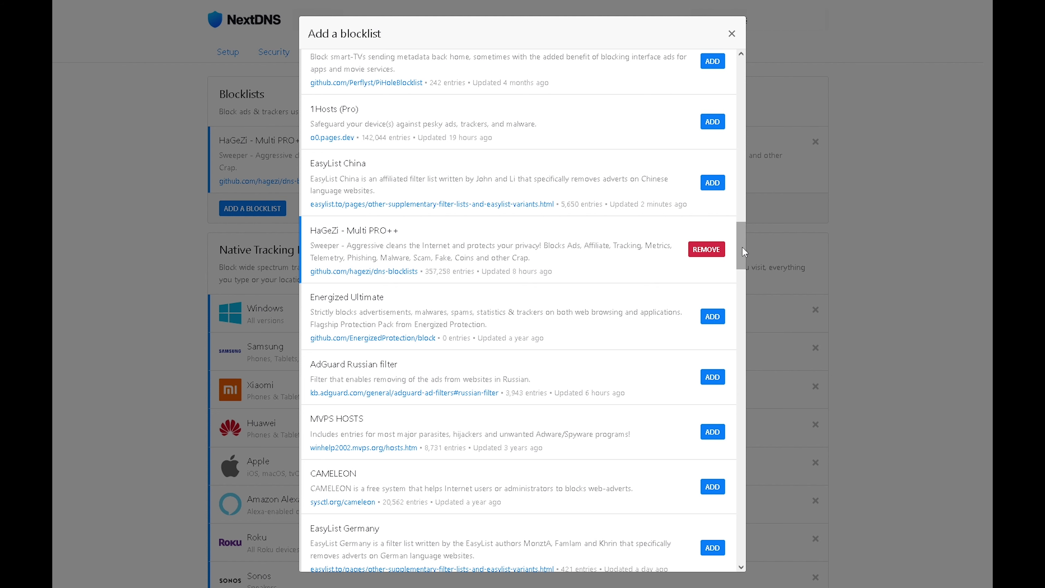
# Look at the HaGeZi Multi ULTIMATE, Multi NORMAL and Multi PRO blocklists and leave the selection without adding any.
pyautogui.moveTo(742, 249); pyautogui.dragTo(735, 317)
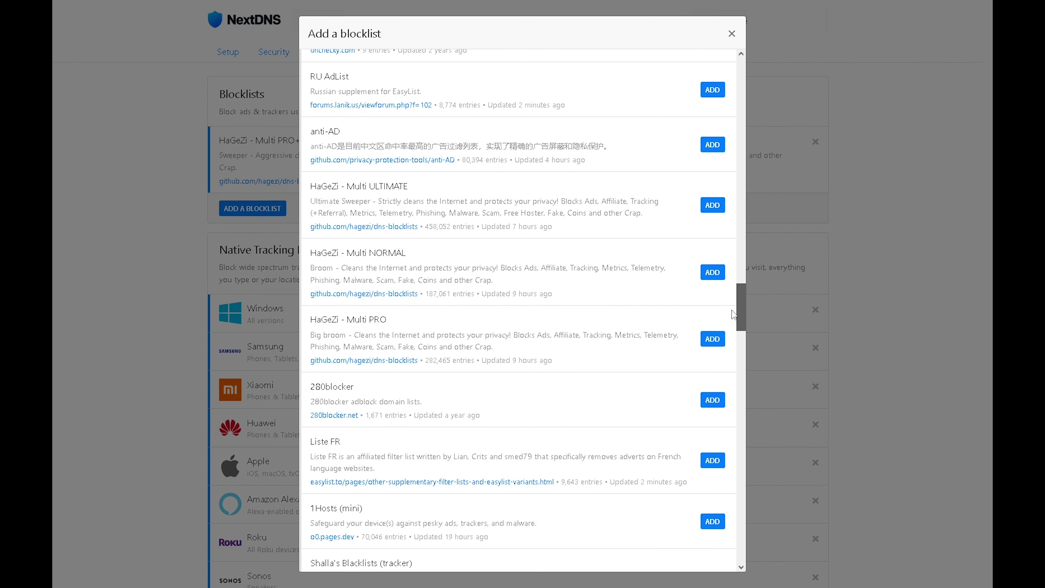
pyautogui.moveTo(311, 186); pyautogui.dragTo(426, 197)
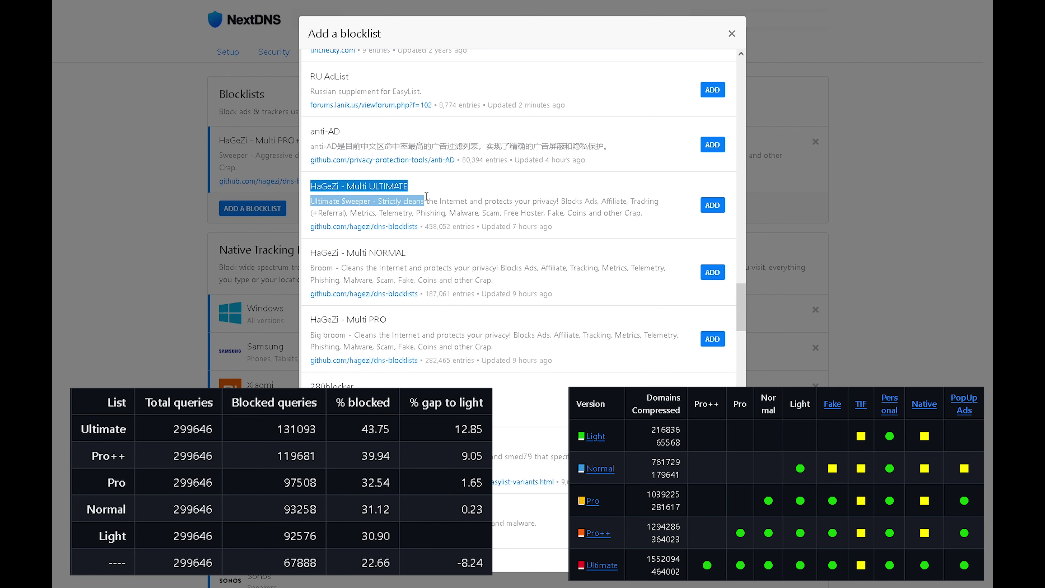
pyautogui.moveTo(311, 252); pyautogui.dragTo(413, 255)
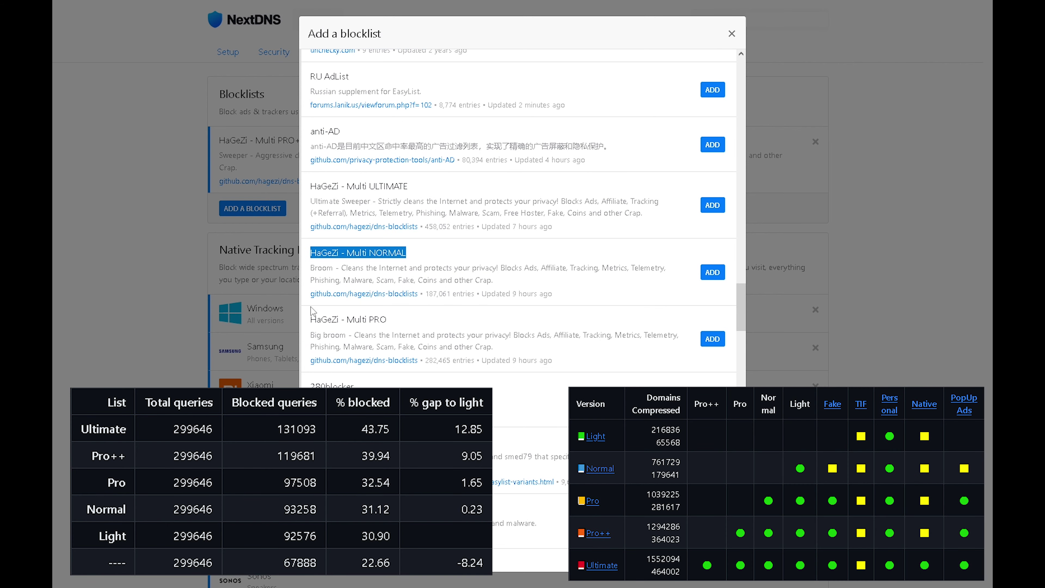
pyautogui.click(310, 323)
pyautogui.moveTo(309, 322); pyautogui.dragTo(403, 324)
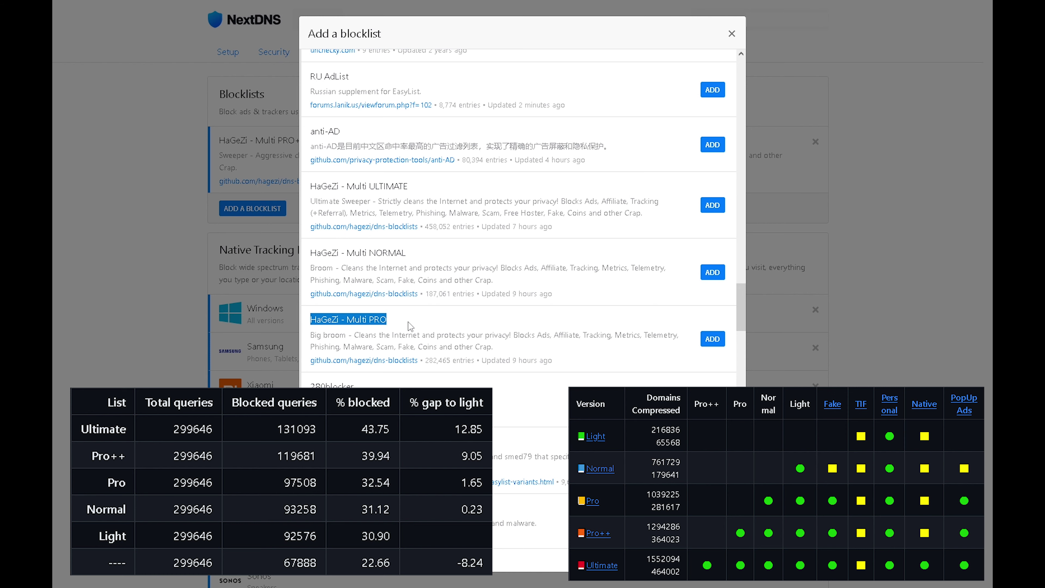
pyautogui.click(408, 322)
pyautogui.click(731, 34)
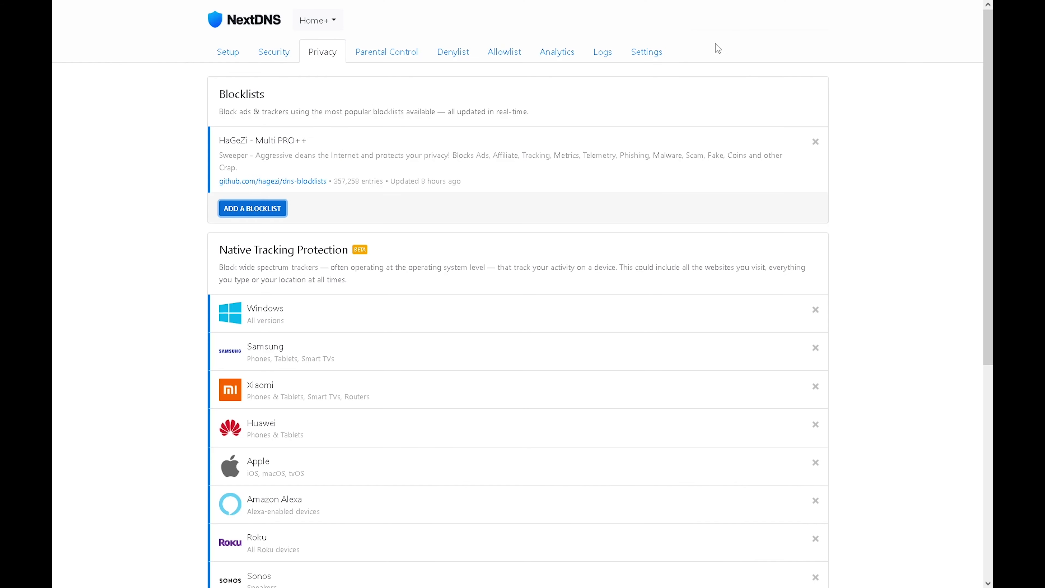
# Review the Native Tracking Protection entries with their available additions, and the Block Disguised Third-Party Trackers setting.
pyautogui.moveTo(218, 250); pyautogui.dragTo(348, 254)
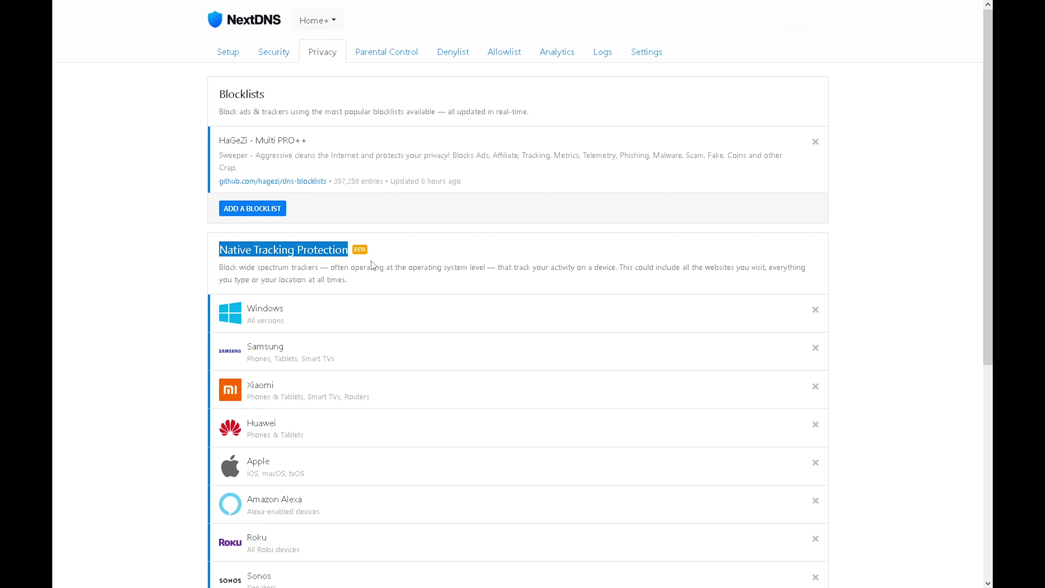
pyautogui.click(363, 256)
pyautogui.scroll(-3, 290, 269)
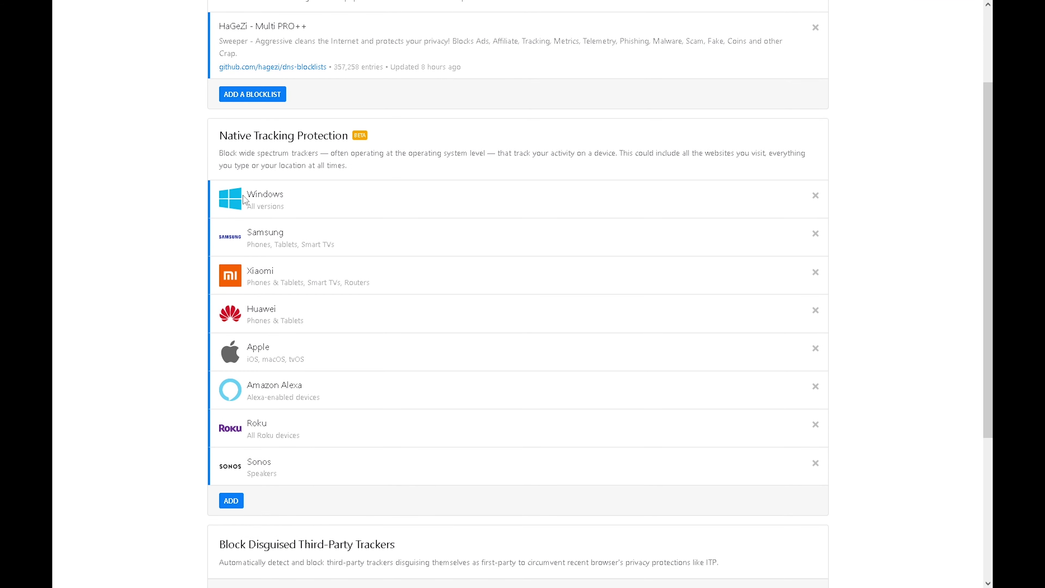
pyautogui.moveTo(248, 193); pyautogui.dragTo(285, 460)
pyautogui.click(232, 501)
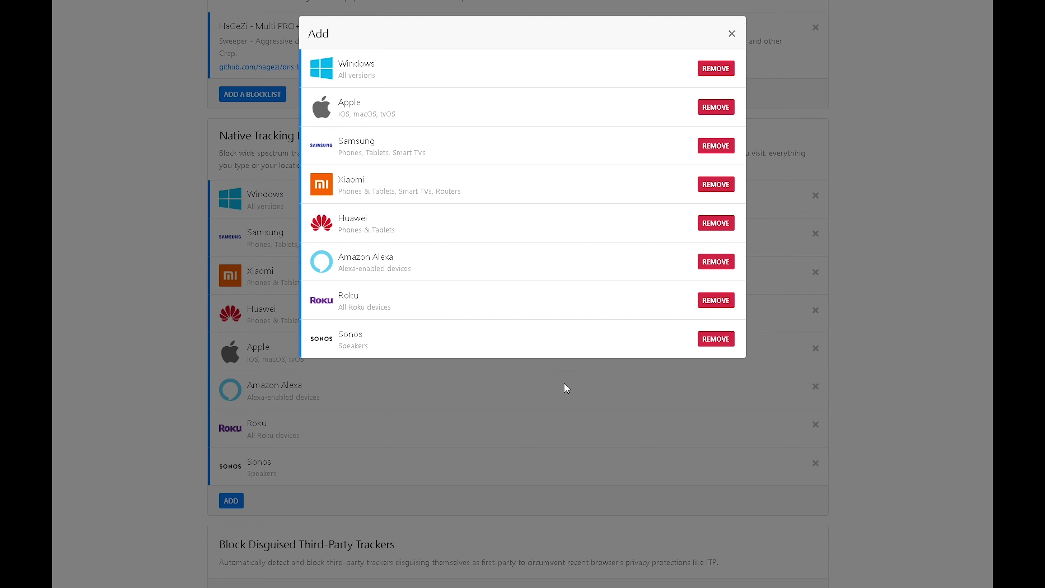
pyautogui.click(733, 37)
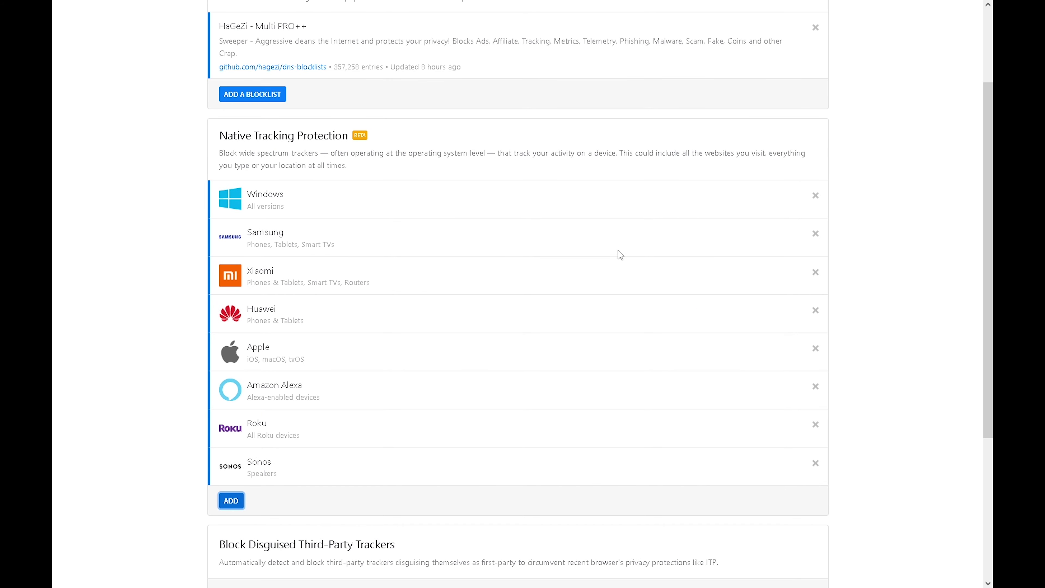
pyautogui.scroll(-5, 615, 274)
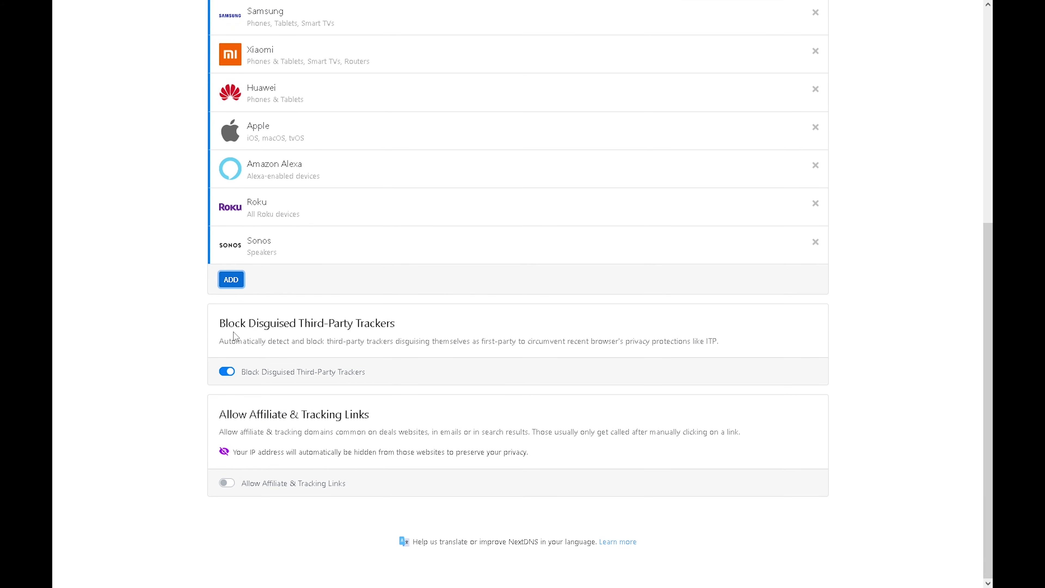
pyautogui.moveTo(217, 322); pyautogui.dragTo(407, 321)
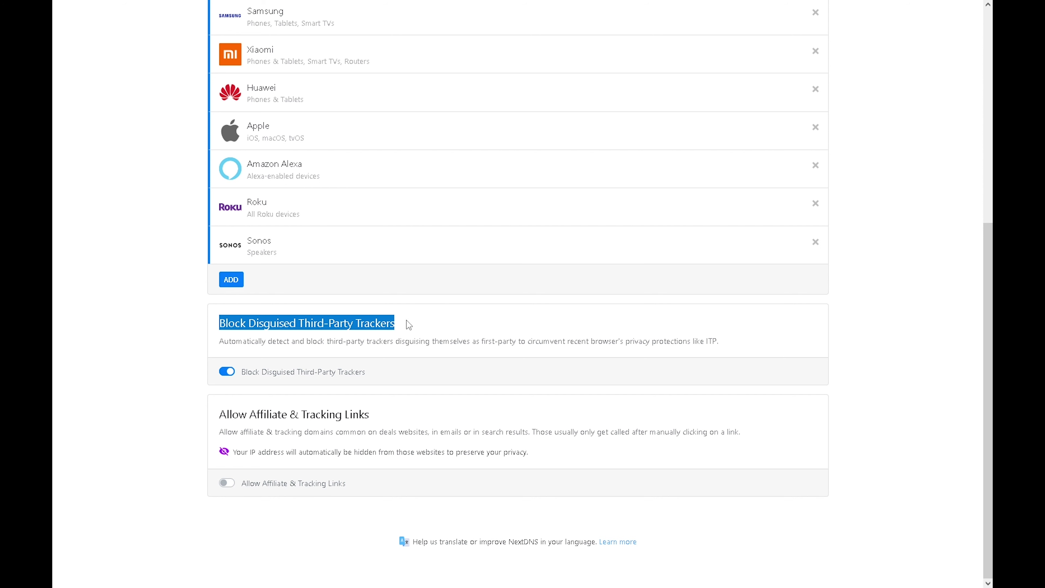
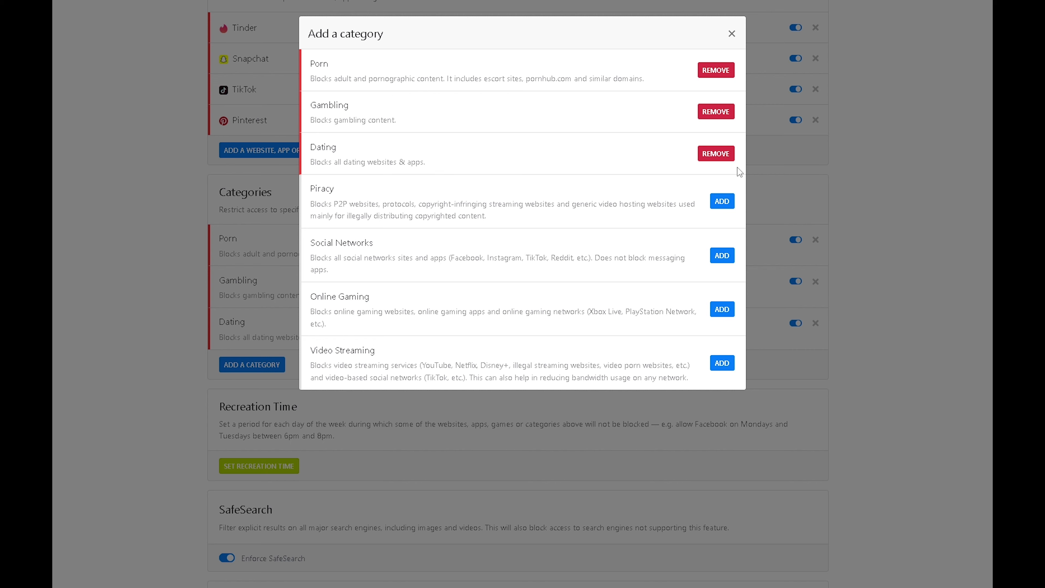
# Save a Recreation Time of 6:00 PM to 8:30 PM Monday to Friday and 9:00 AM to 8:30 PM on Saturday and Sunday.
pyautogui.click(732, 33)
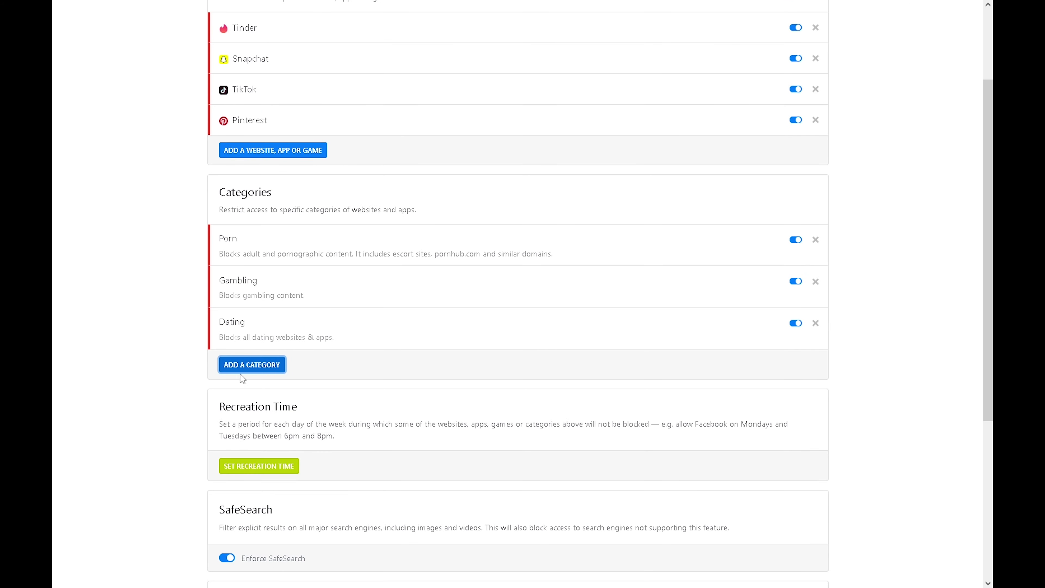
pyautogui.moveTo(212, 405); pyautogui.dragTo(286, 406)
pyautogui.scroll(-1, 305, 407)
pyautogui.click(258, 436)
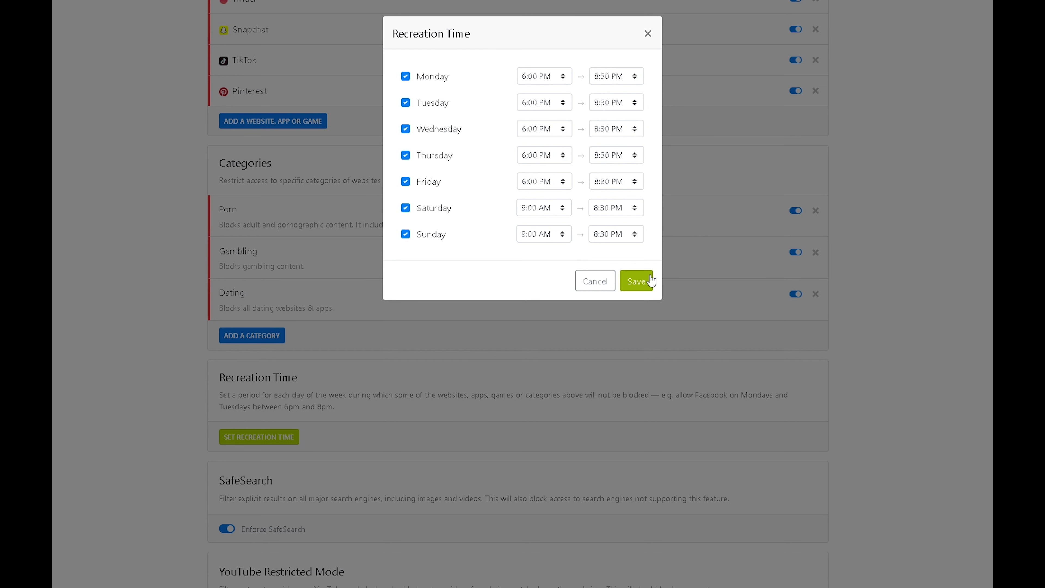
pyautogui.click(636, 282)
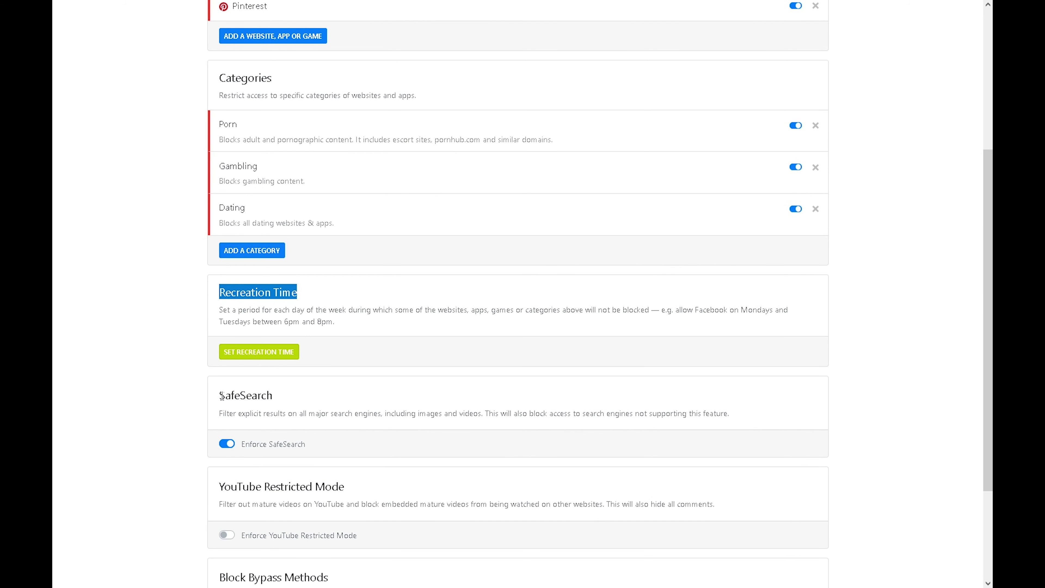
# Review the SafeSearch, YouTube Restricted Mode and Block Bypass Methods settings of the parental controls.
pyautogui.moveTo(219, 394); pyautogui.dragTo(278, 399)
pyautogui.scroll(-1, 292, 392)
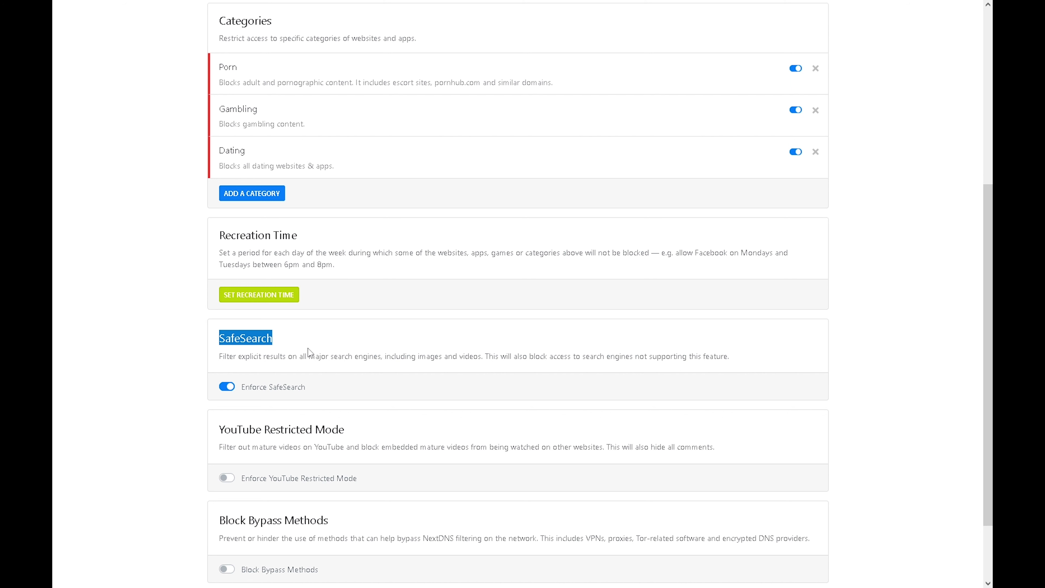
pyautogui.moveTo(215, 429); pyautogui.dragTo(349, 433)
pyautogui.scroll(-2, 369, 427)
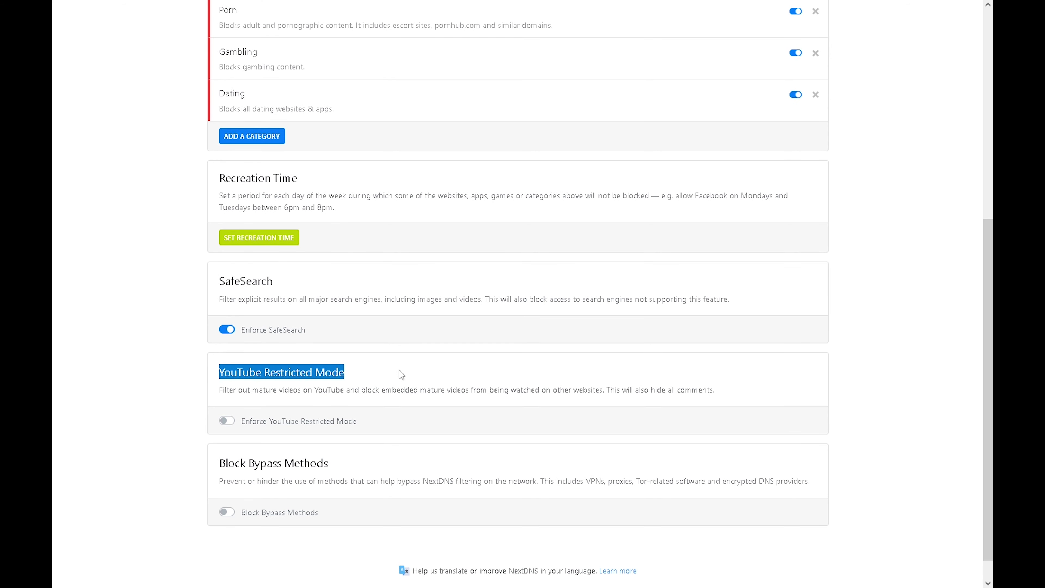
pyautogui.moveTo(220, 464); pyautogui.dragTo(333, 459)
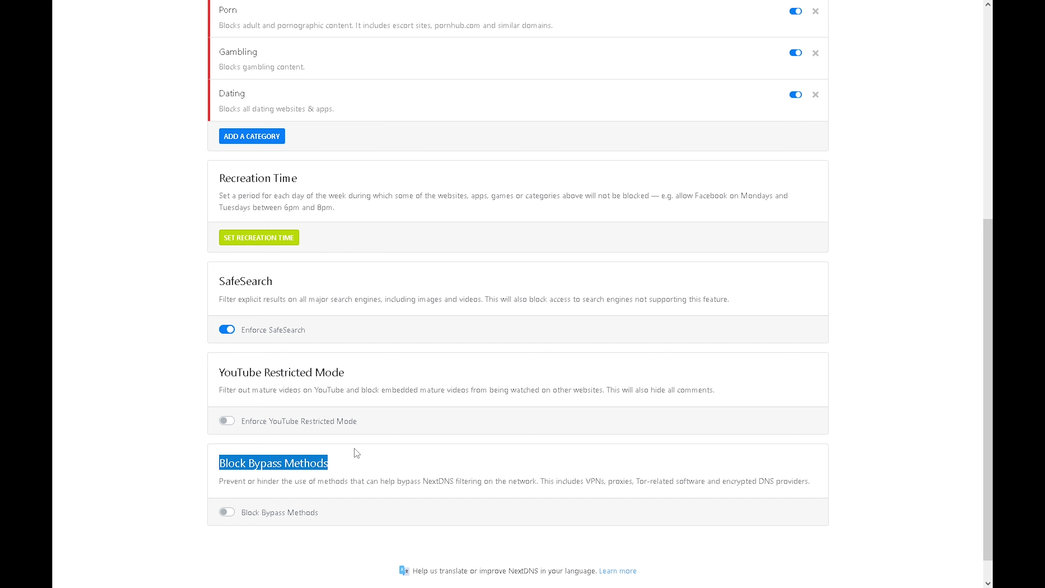
pyautogui.scroll(-1, 416, 428)
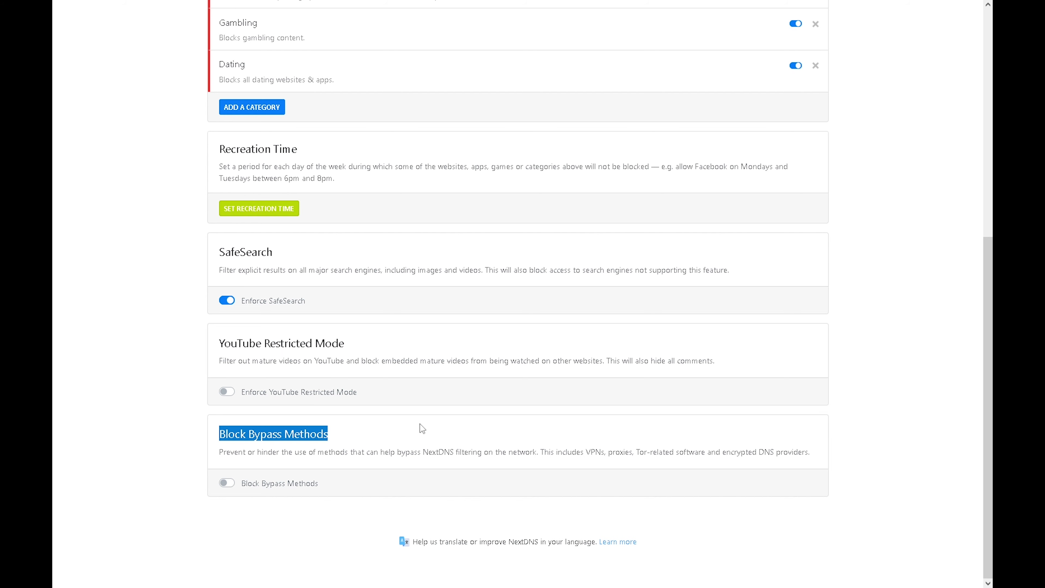
pyautogui.click(422, 428)
# Add facebook.com to the Denylist.
pyautogui.scroll(7, 897, 401)
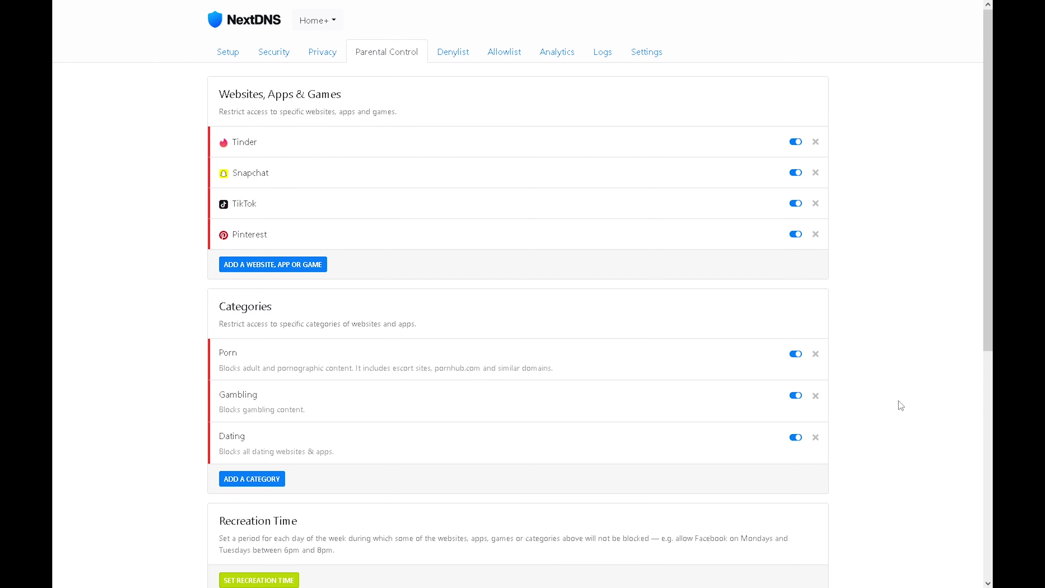
pyautogui.click(458, 60)
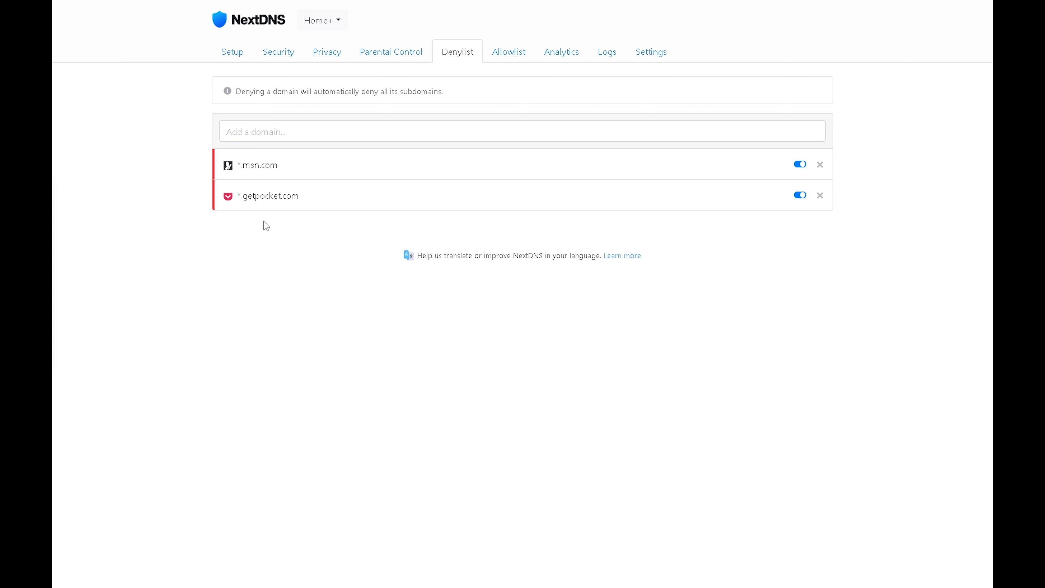
pyautogui.click(292, 131)
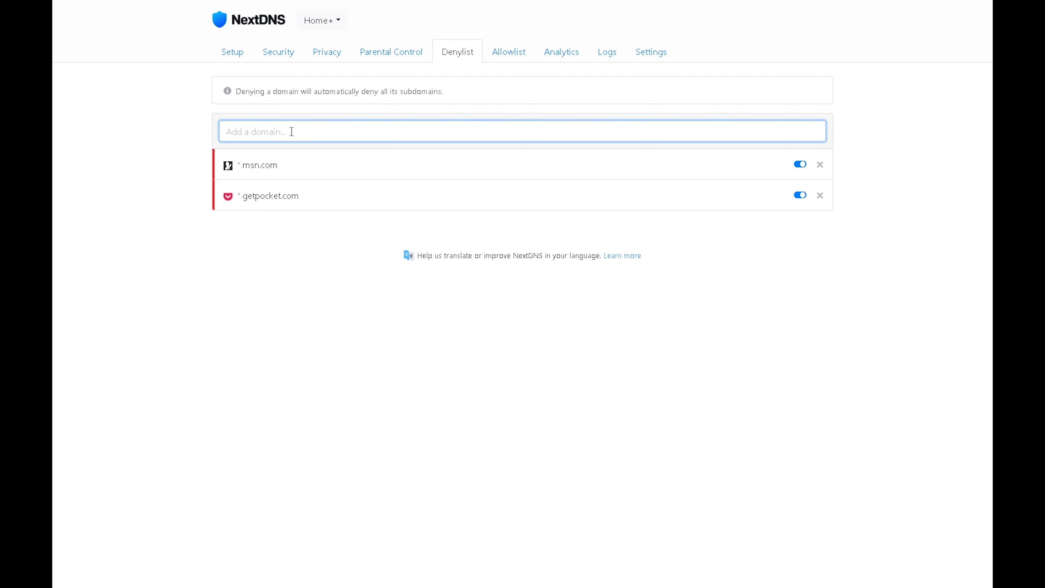
pyautogui.write('facebook.com')
pyautogui.press('Return')
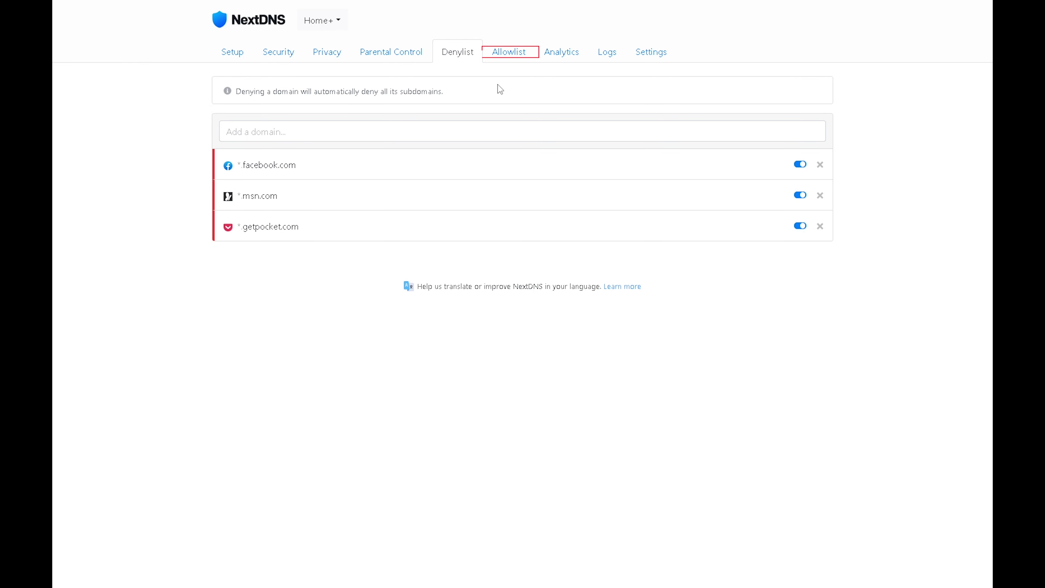
# Add work.com to the Allowlist as a trial entry and remove it again.
pyautogui.click(508, 56)
pyautogui.scroll(-1, 509, 63)
pyautogui.write('work')
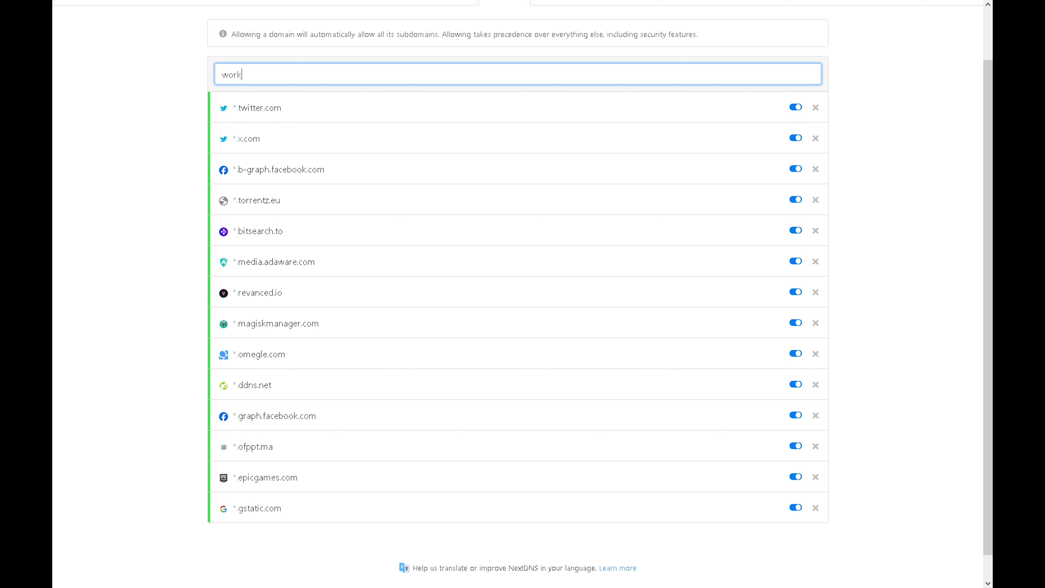
pyautogui.write('.com')
pyautogui.press('Return')
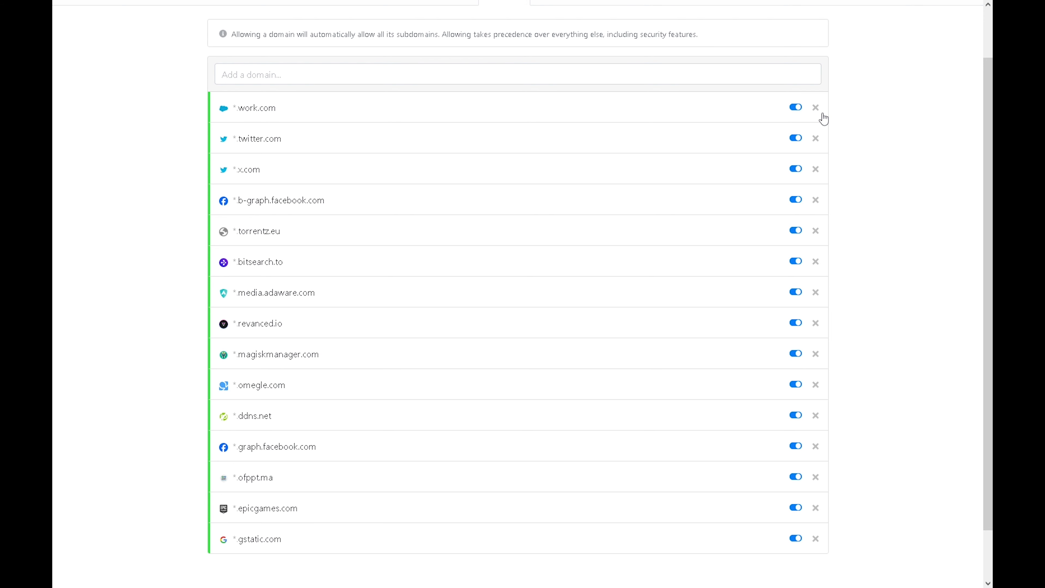
pyautogui.click(815, 107)
pyautogui.scroll(2, 823, 119)
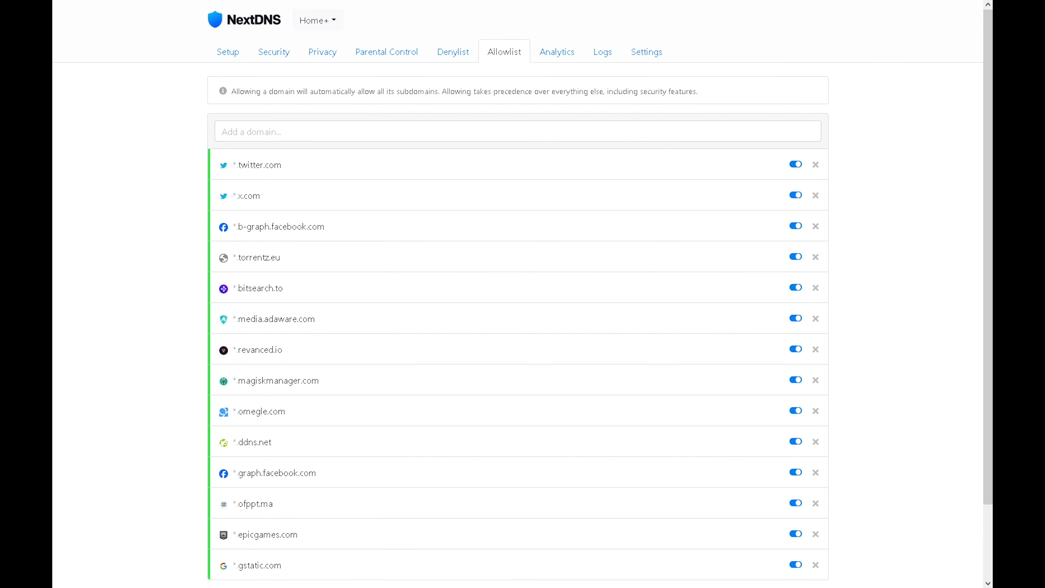
# Review the profile's analytics for the last 30 days, including the queries per country on the Traffic Destination map.
pyautogui.click(556, 58)
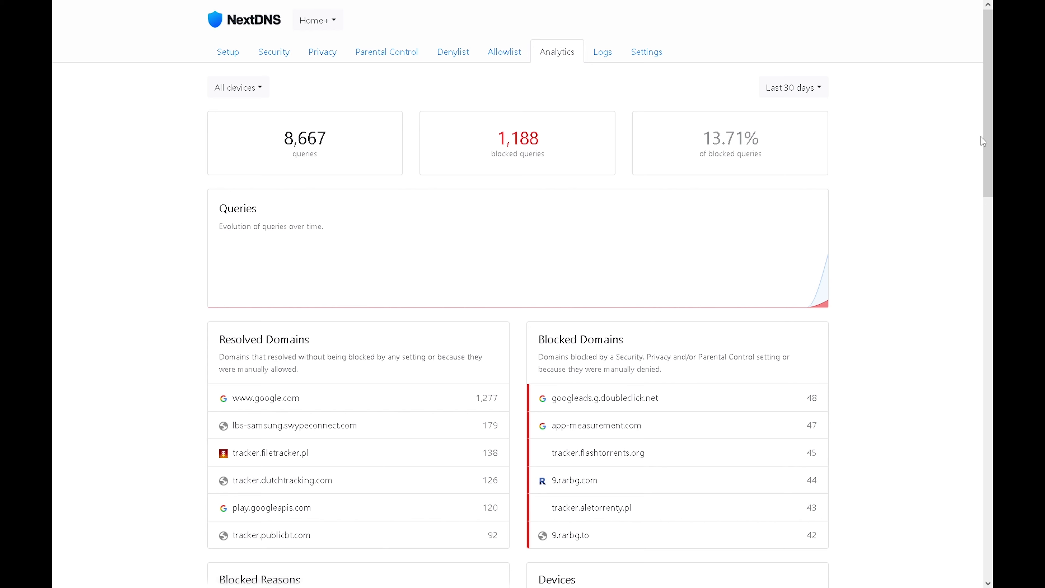
pyautogui.moveTo(989, 143); pyautogui.dragTo(974, 515)
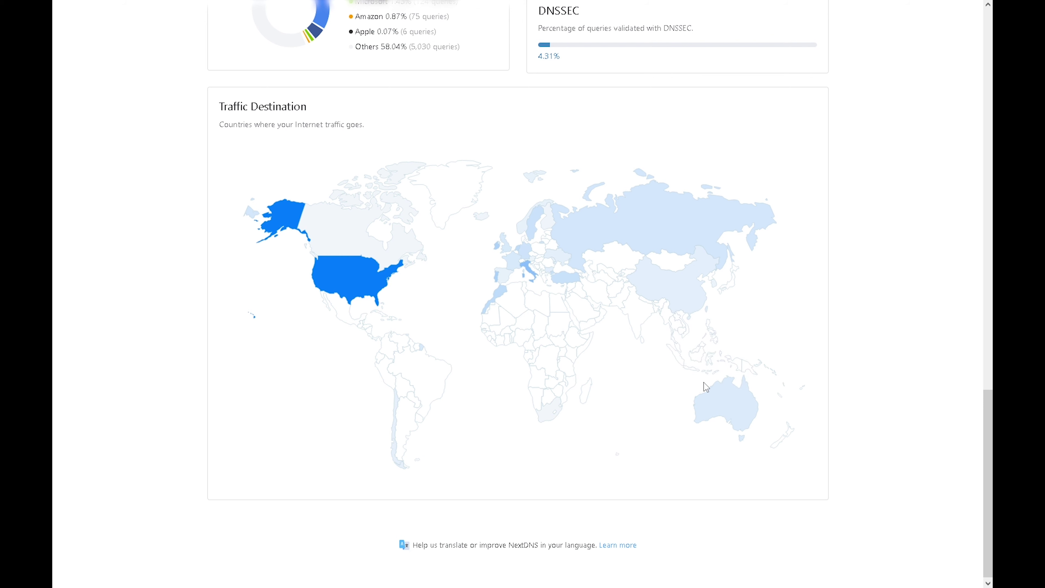
pyautogui.moveTo(676, 293)
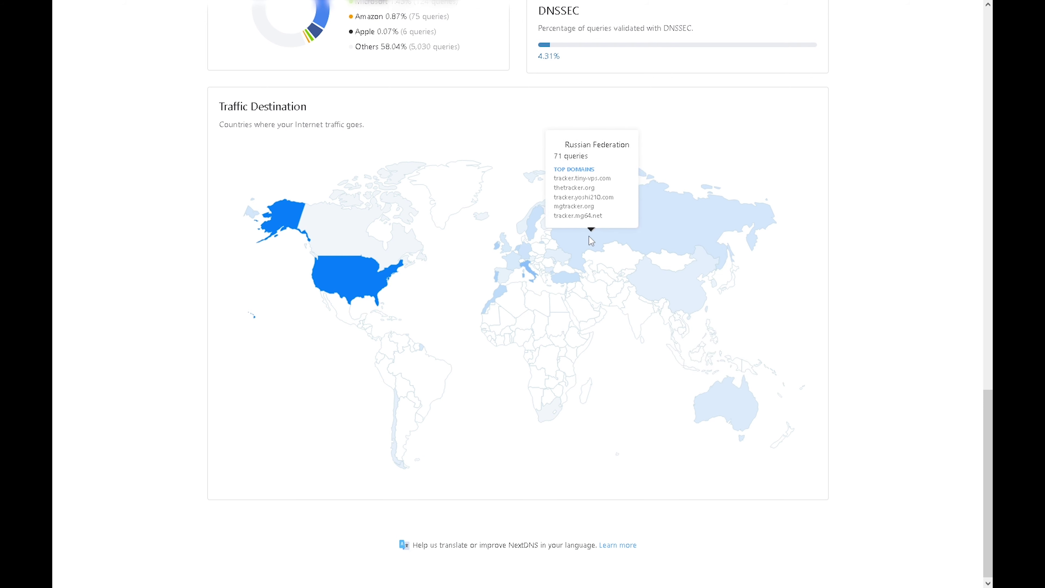
pyautogui.moveTo(513, 273)
pyautogui.moveTo(497, 299)
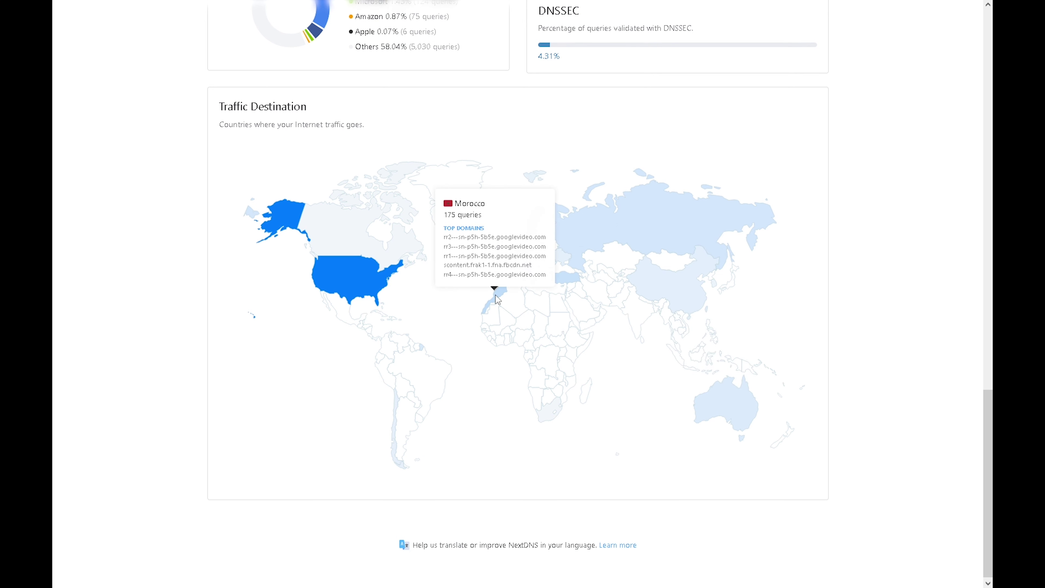
pyautogui.moveTo(989, 402); pyautogui.dragTo(960, 26)
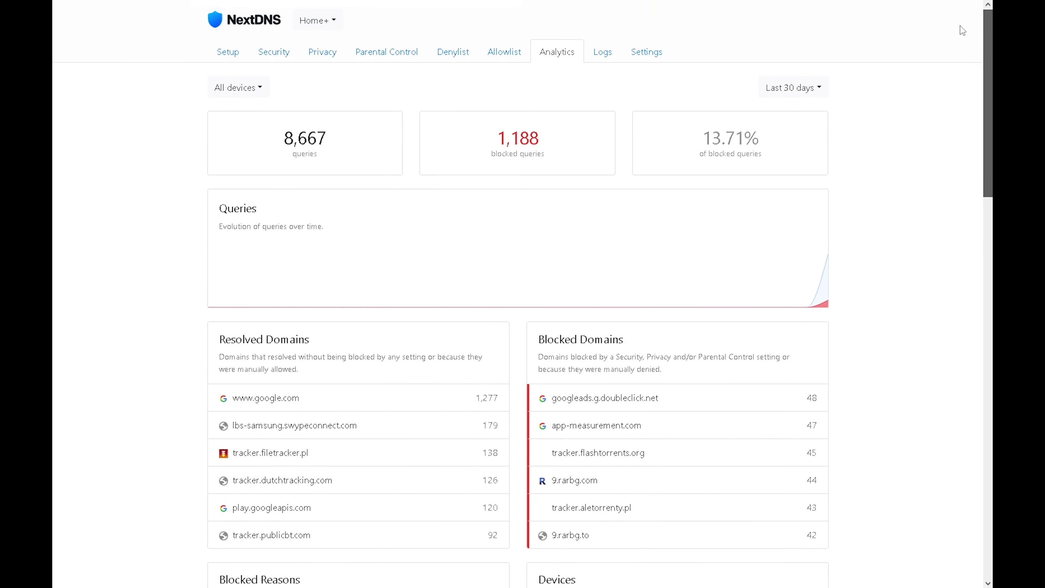
# Refresh the query logs for all devices and examine which domains are marked as blocked.
pyautogui.click(597, 53)
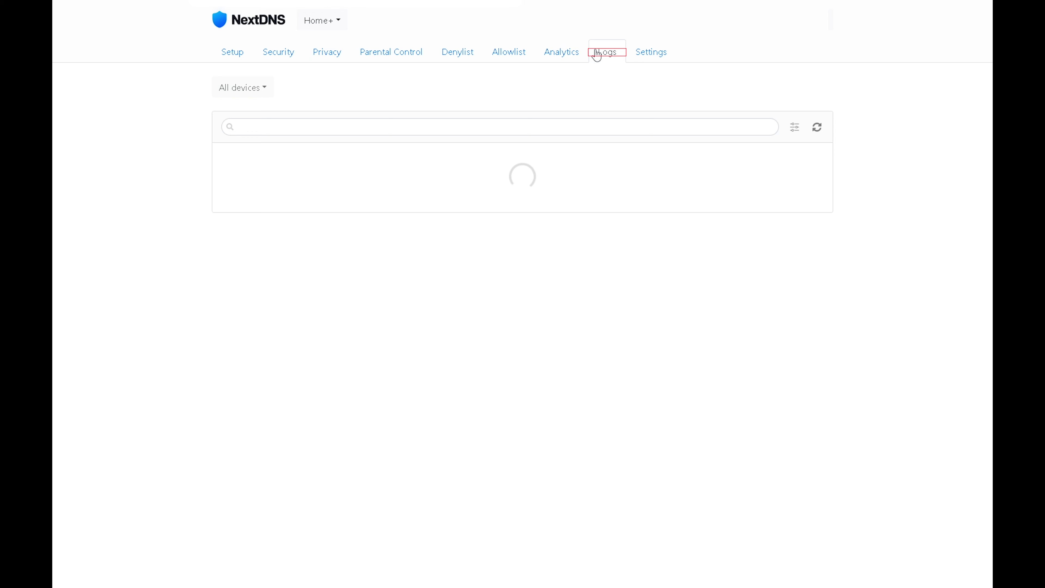
pyautogui.click(816, 131)
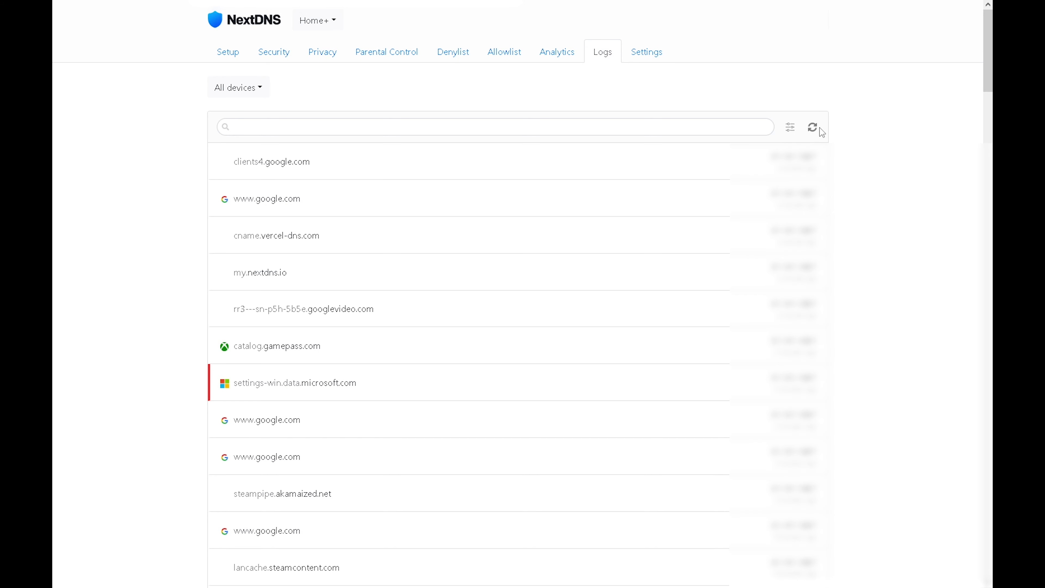
pyautogui.click(814, 131)
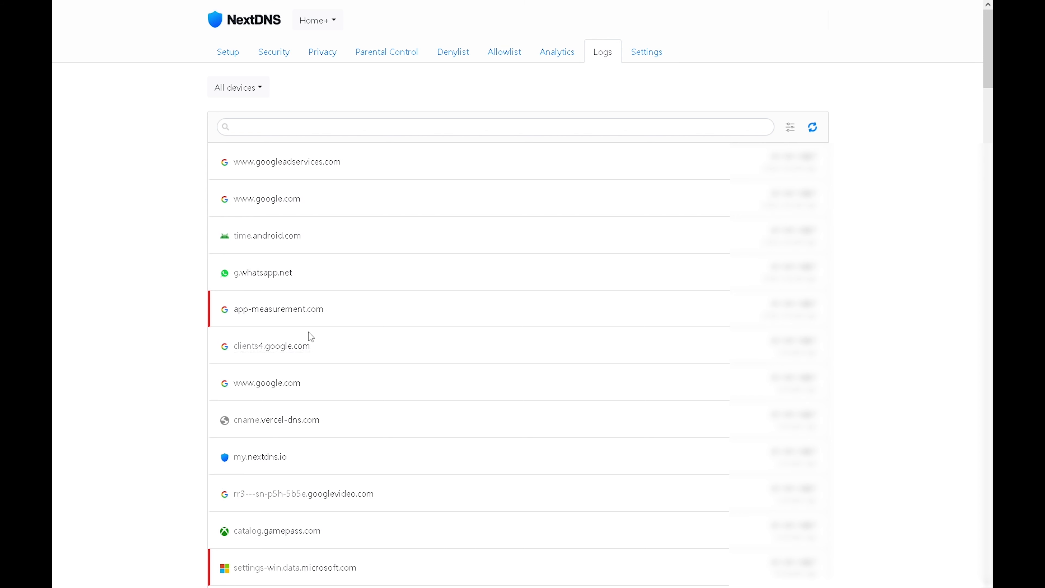
pyautogui.moveTo(290, 311)
pyautogui.moveTo(334, 311)
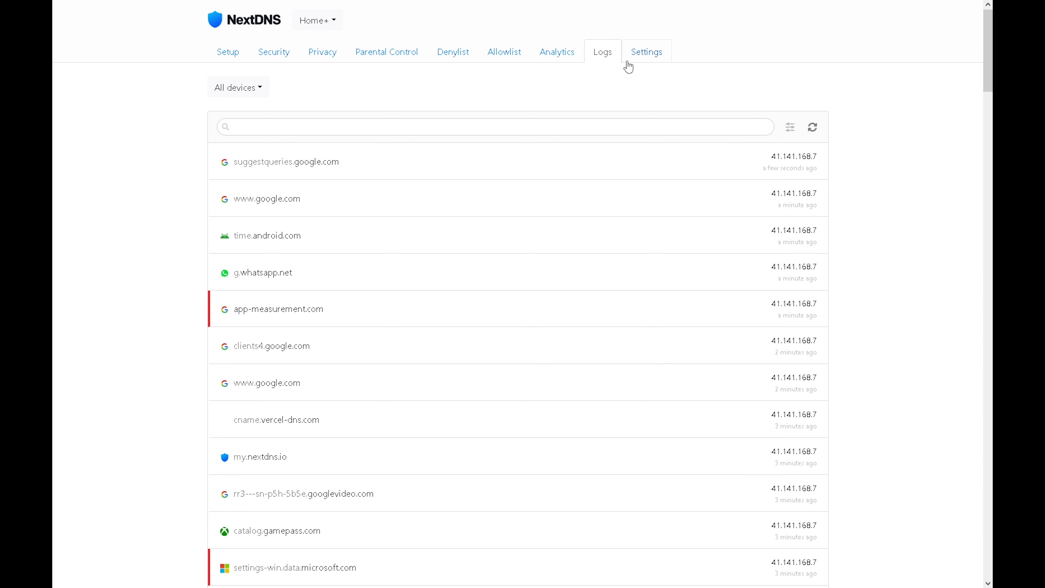
# Examine the log storage location options in the profile settings, and switch Enable Logs off and back on.
pyautogui.click(640, 54)
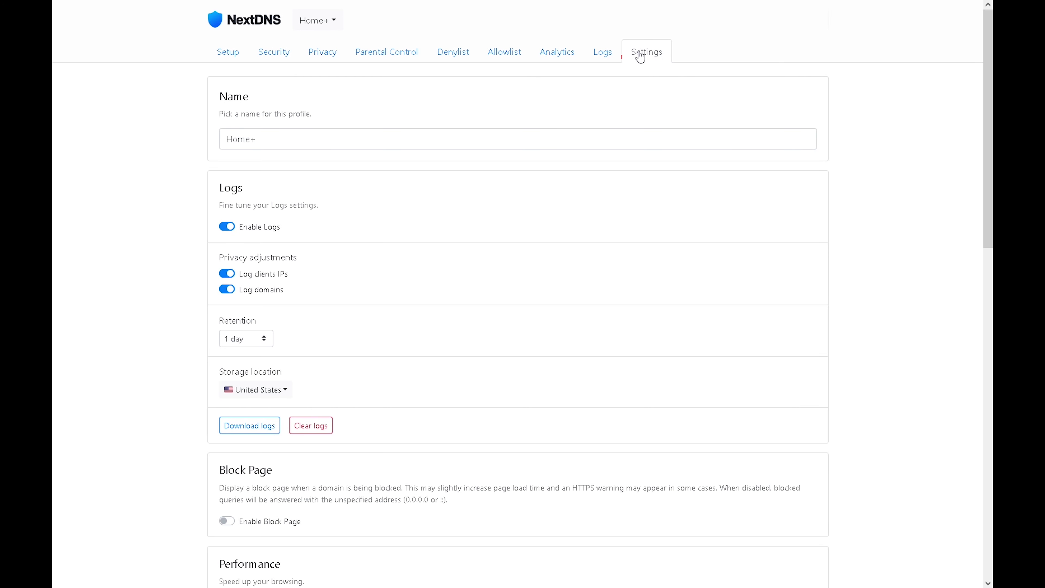
pyautogui.click(255, 390)
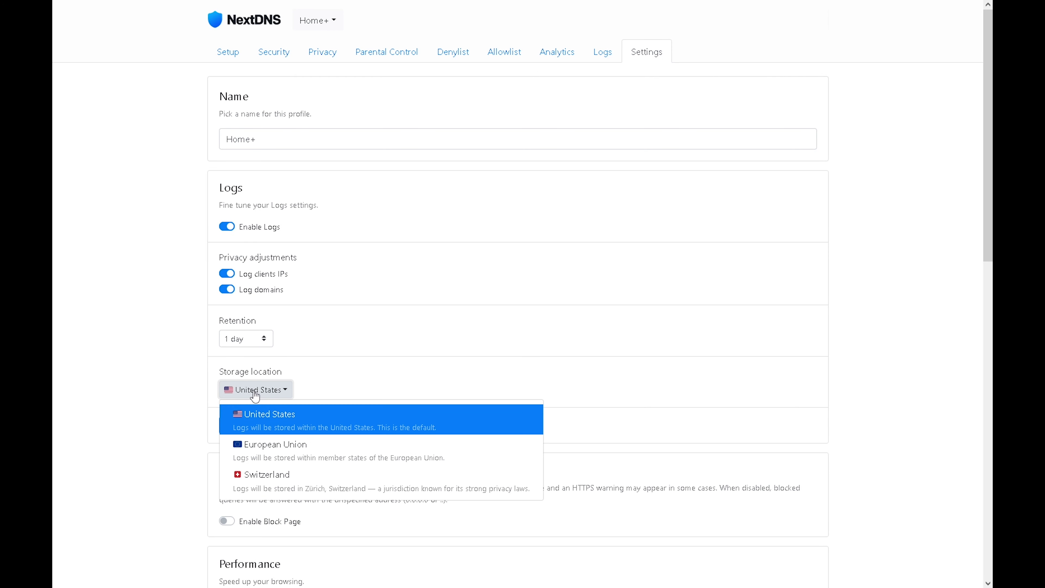
pyautogui.click(255, 395)
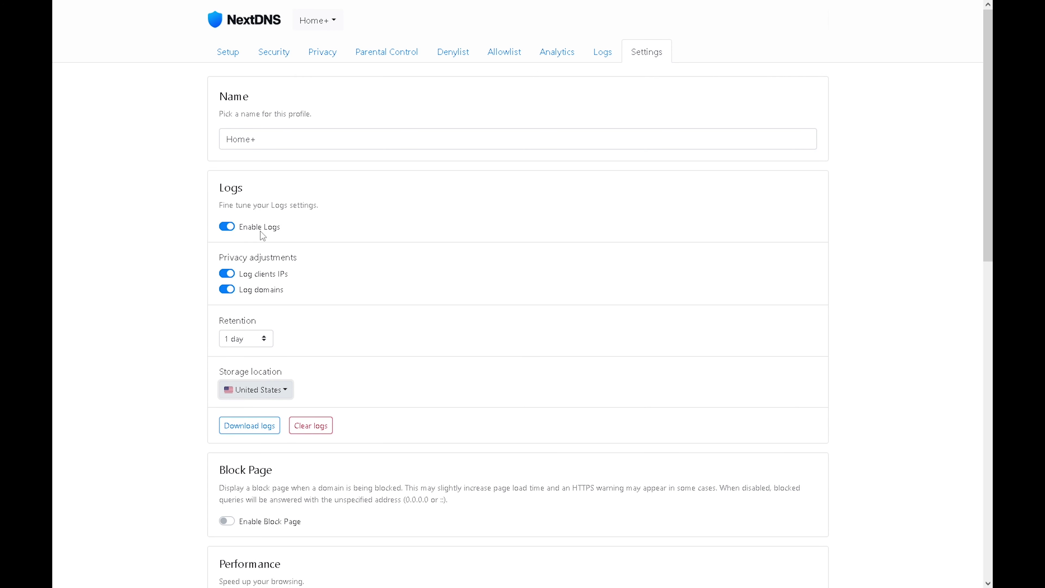
pyautogui.moveTo(224, 188)
pyautogui.mouseDown()
pyautogui.moveTo(250, 190)
pyautogui.moveTo(223, 190)
pyautogui.moveTo(235, 191)
pyautogui.mouseUp()
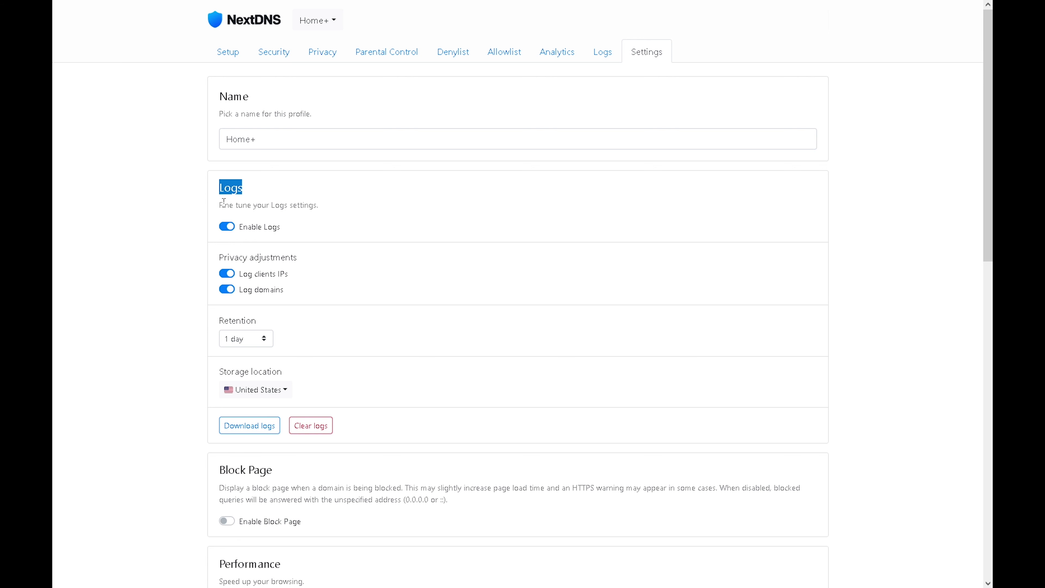
pyautogui.click(227, 228)
pyautogui.click(228, 228)
# Review the Block Page setting and the Performance options Anonymized EDNS Client Subnet, Cache Boost and CNAME Flattening.
pyautogui.scroll(-4, 350, 307)
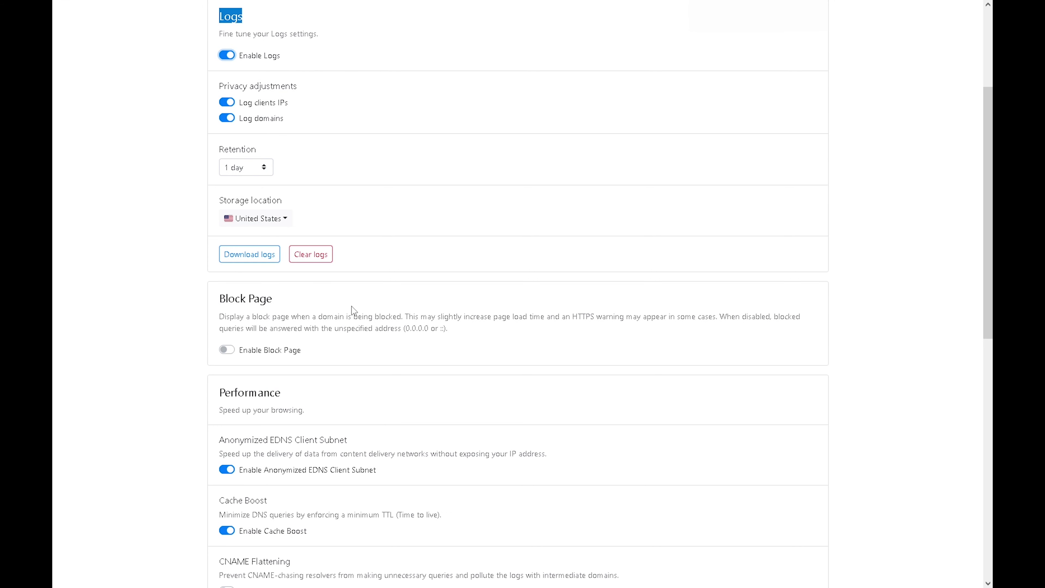
pyautogui.moveTo(220, 291); pyautogui.dragTo(275, 302)
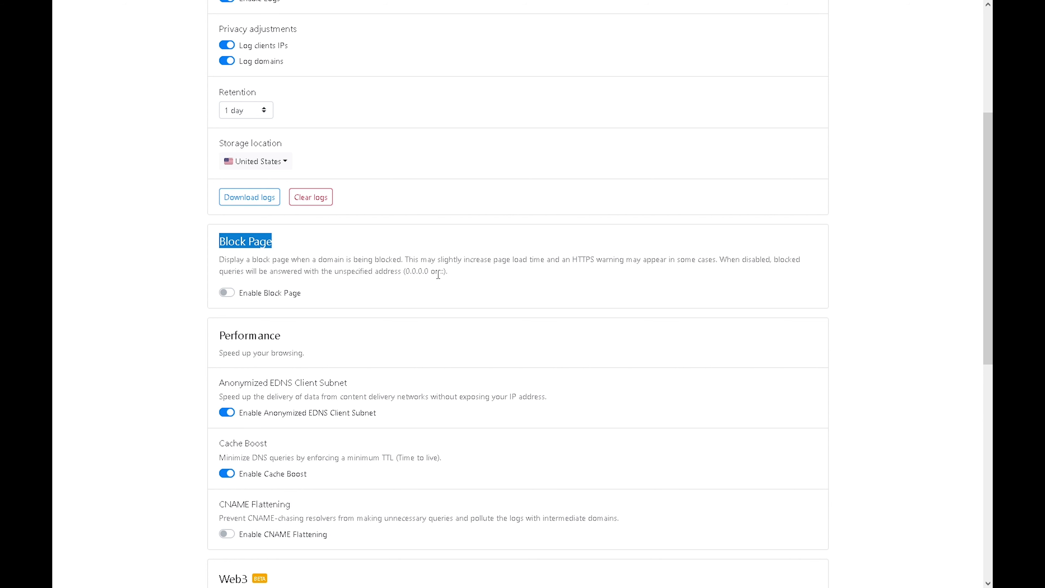
pyautogui.middleClick(936, 235)
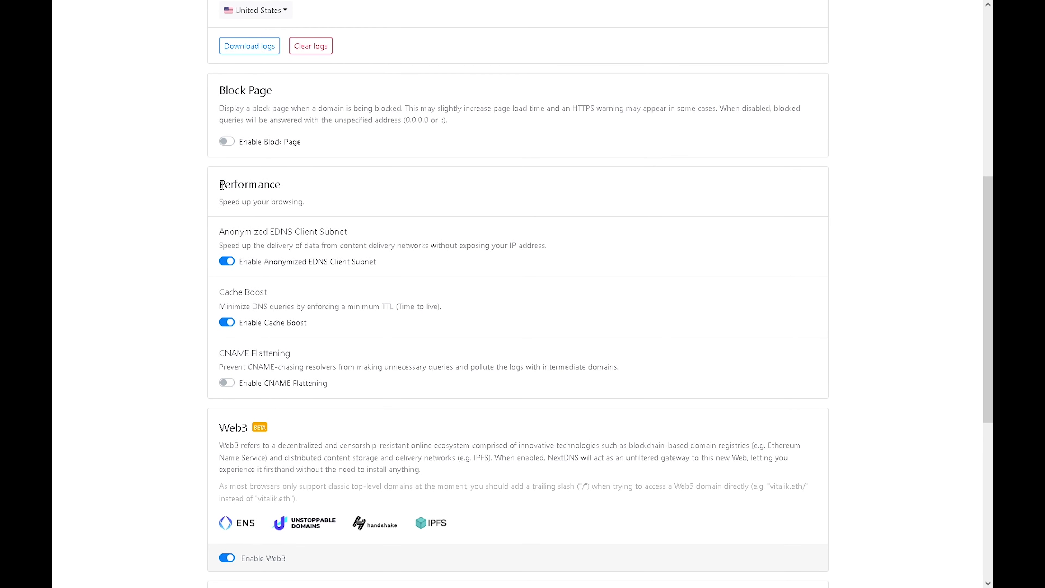
pyautogui.moveTo(218, 184); pyautogui.dragTo(299, 194)
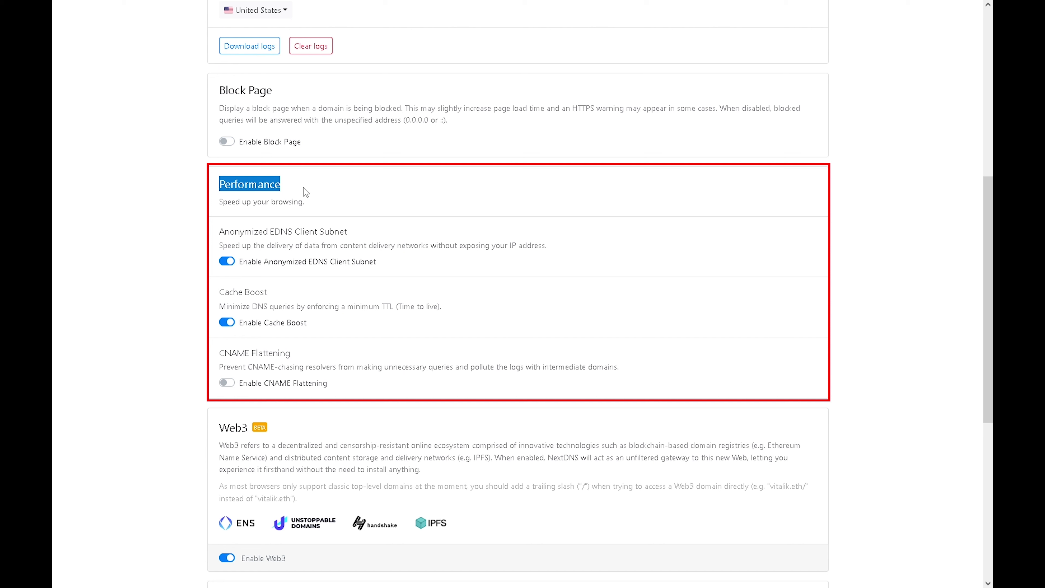
pyautogui.click(305, 192)
pyautogui.moveTo(266, 228); pyautogui.dragTo(346, 233)
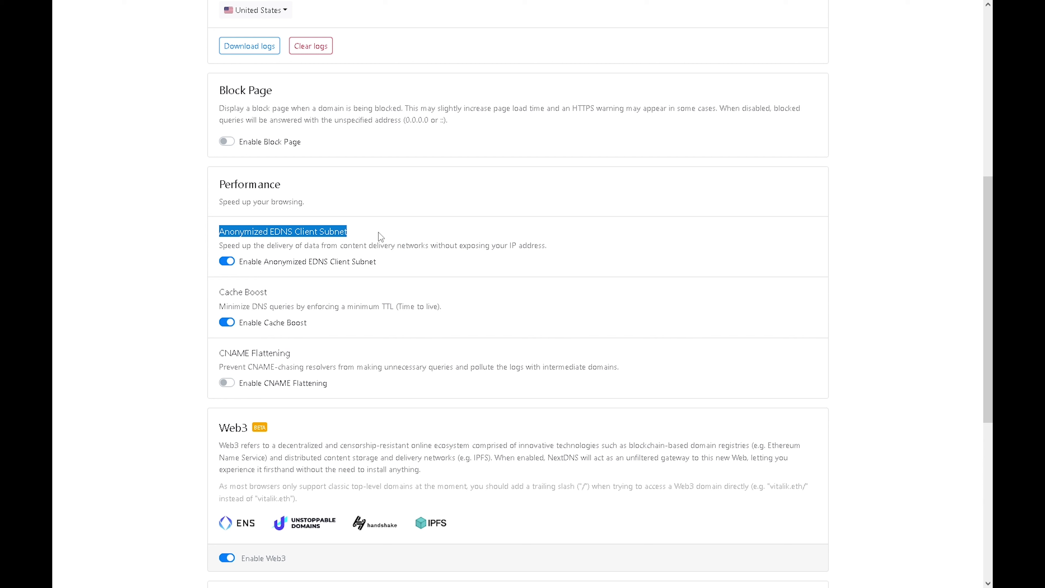
pyautogui.click(378, 232)
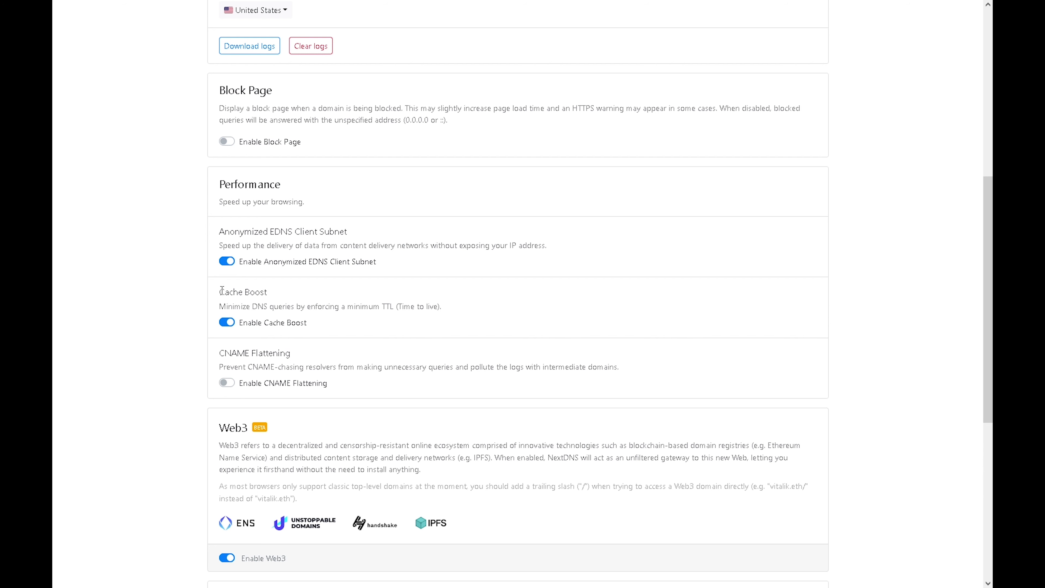
pyautogui.moveTo(222, 289); pyautogui.dragTo(312, 298)
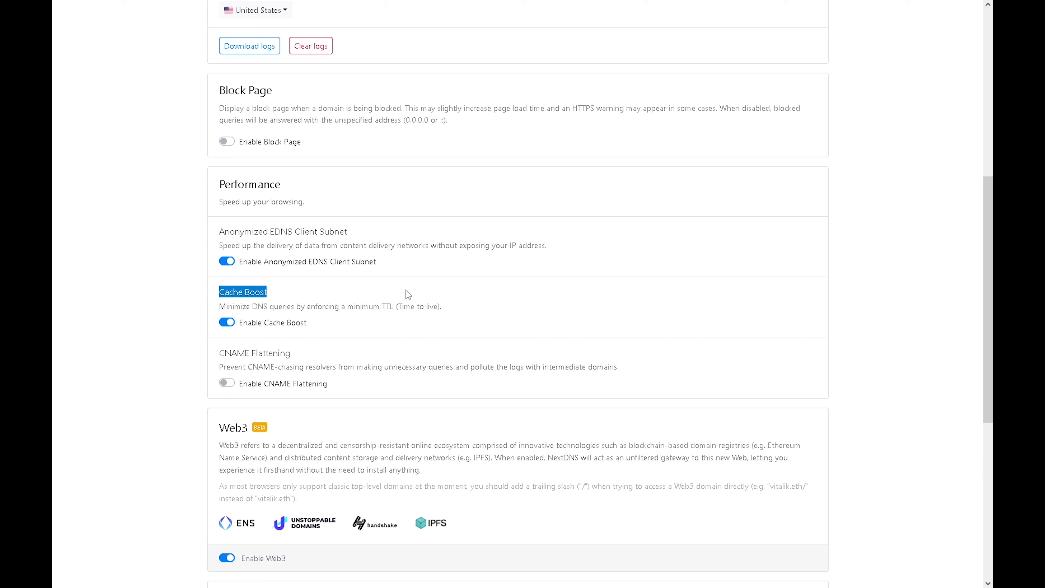
pyautogui.click(225, 352)
pyautogui.moveTo(226, 351); pyautogui.dragTo(299, 355)
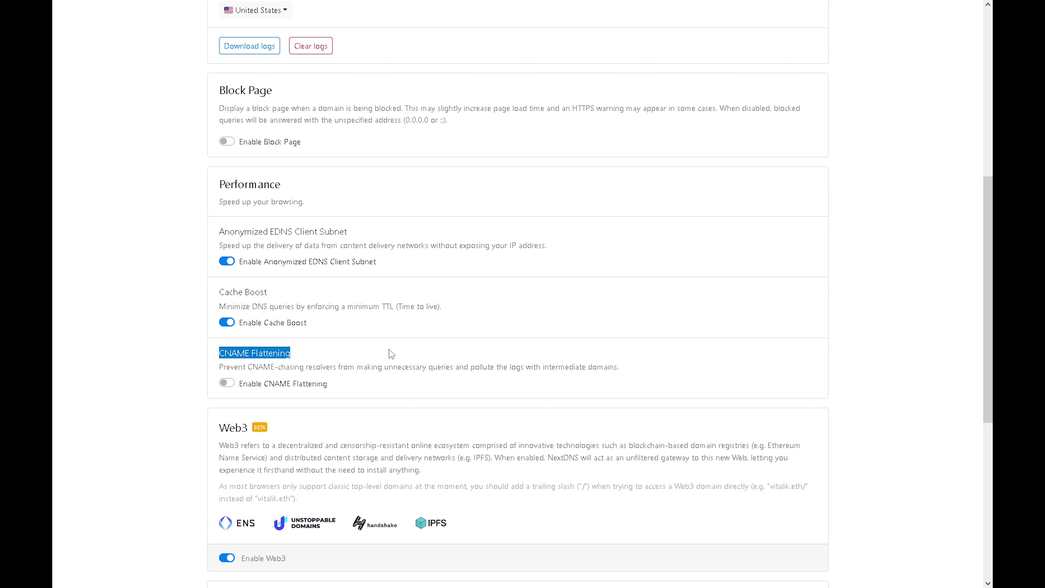
# Review the Web3 section and switch Enable Web3 off and back on.
pyautogui.middleClick(919, 144)
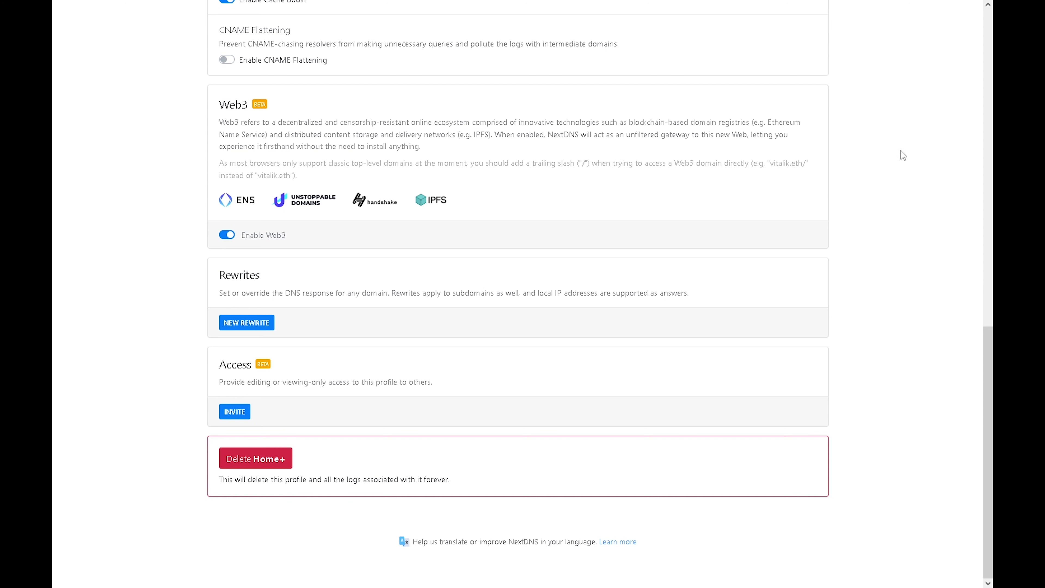
pyautogui.moveTo(212, 105); pyautogui.dragTo(268, 108)
pyautogui.click(271, 111)
pyautogui.click(224, 237)
pyautogui.click(224, 239)
pyautogui.moveTo(581, 164); pyautogui.dragTo(585, 164)
# Add a DNS rewrite for the domain myprinter.lan with the answer 192.168.0.12.
pyautogui.click(251, 323)
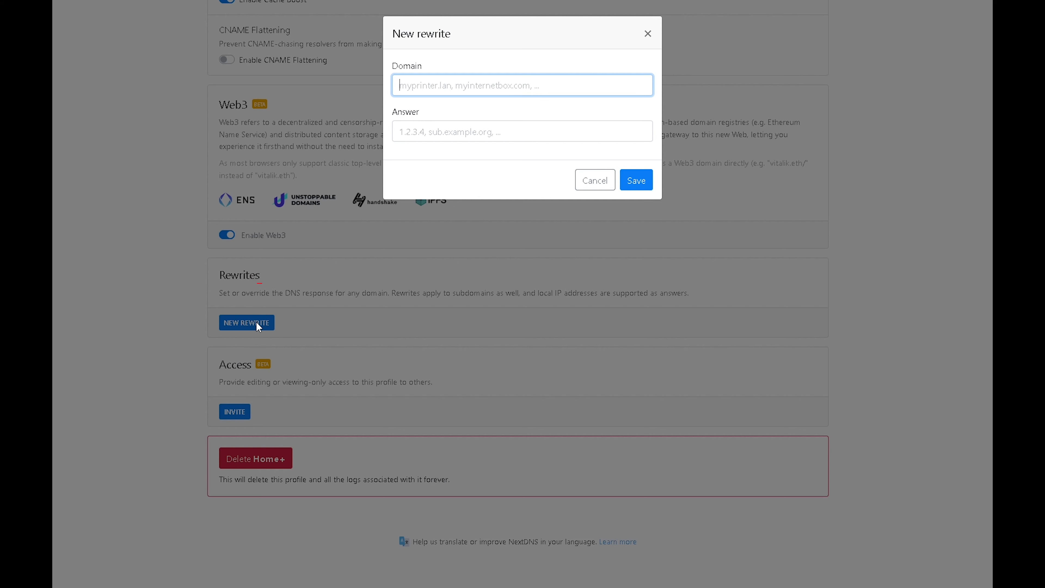
pyautogui.write('myprinter.lan')
pyautogui.click(504, 136)
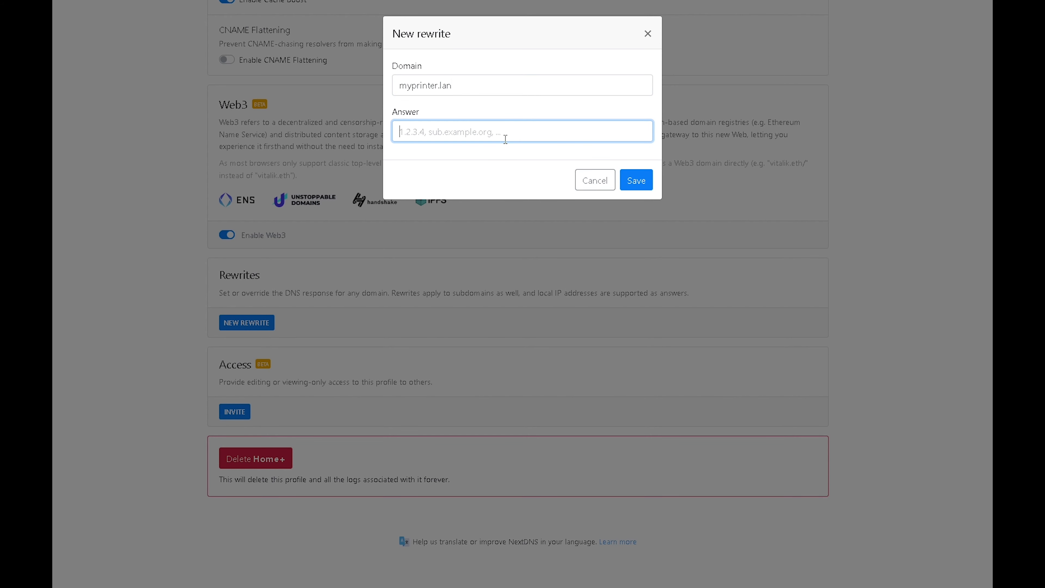
pyautogui.write('192.168.0.12')
pyautogui.click(641, 181)
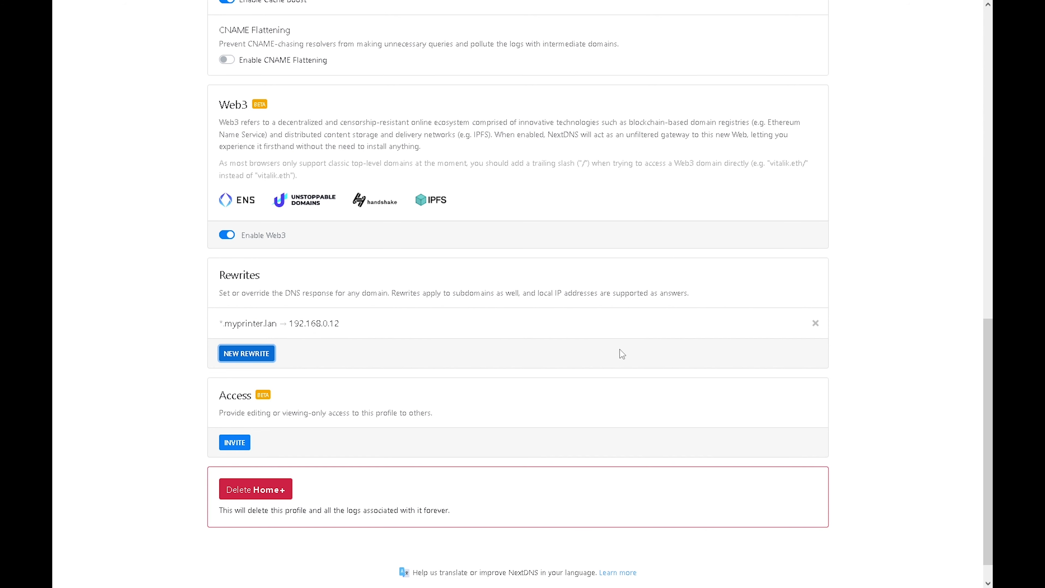
# Start an invitation for profile access with the Editor role, enter the invitee's email address, and cancel it without sending.
pyautogui.moveTo(221, 397); pyautogui.dragTo(251, 400)
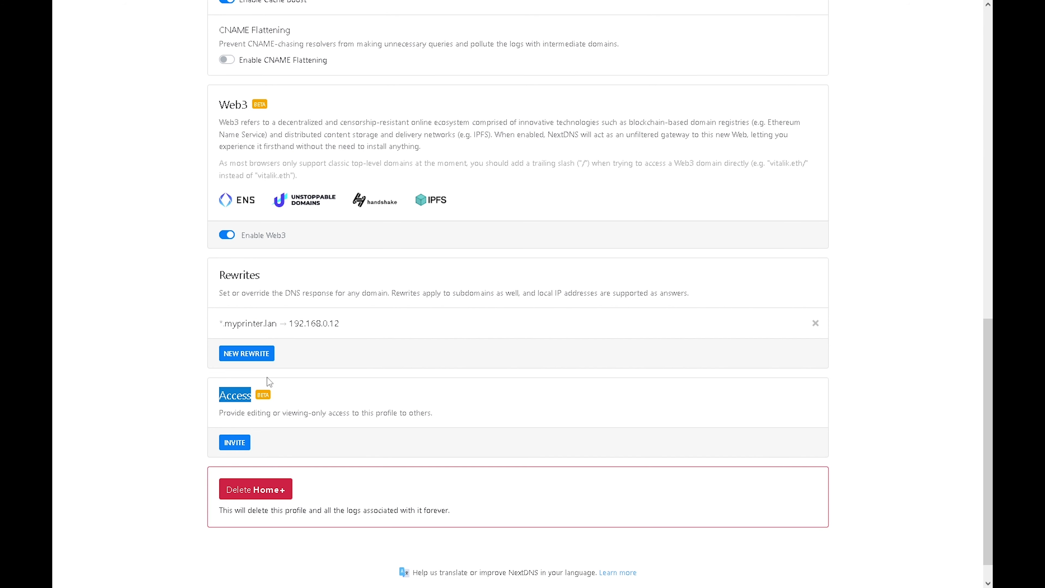
pyautogui.click(249, 442)
pyautogui.write('example@email.com')
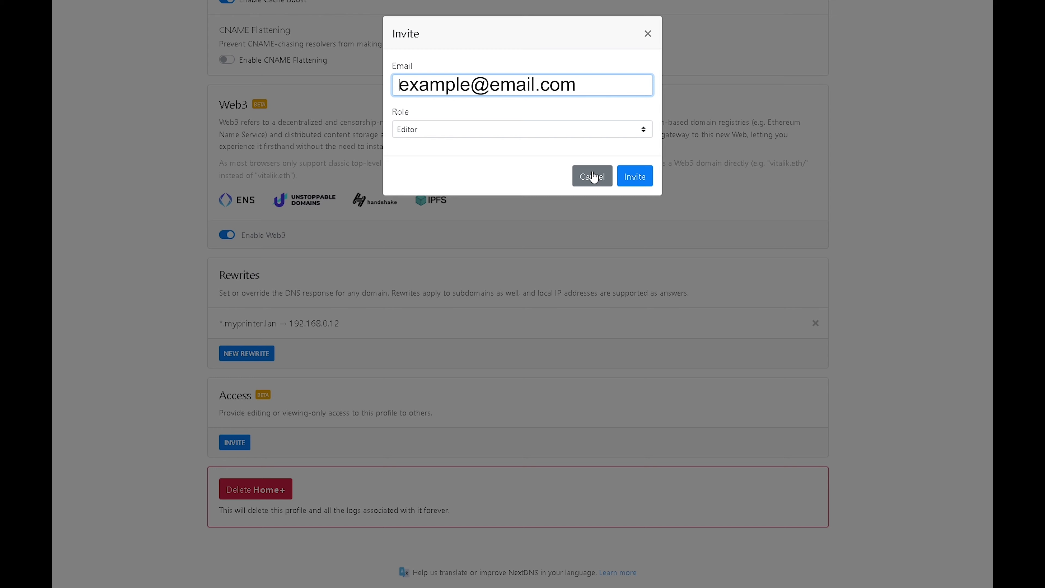
pyautogui.click(593, 177)
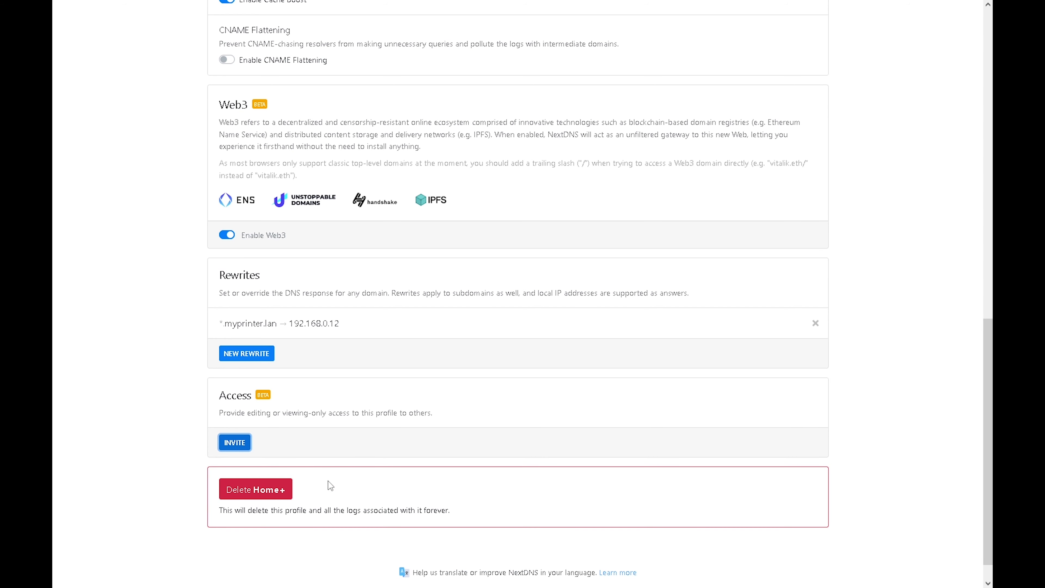